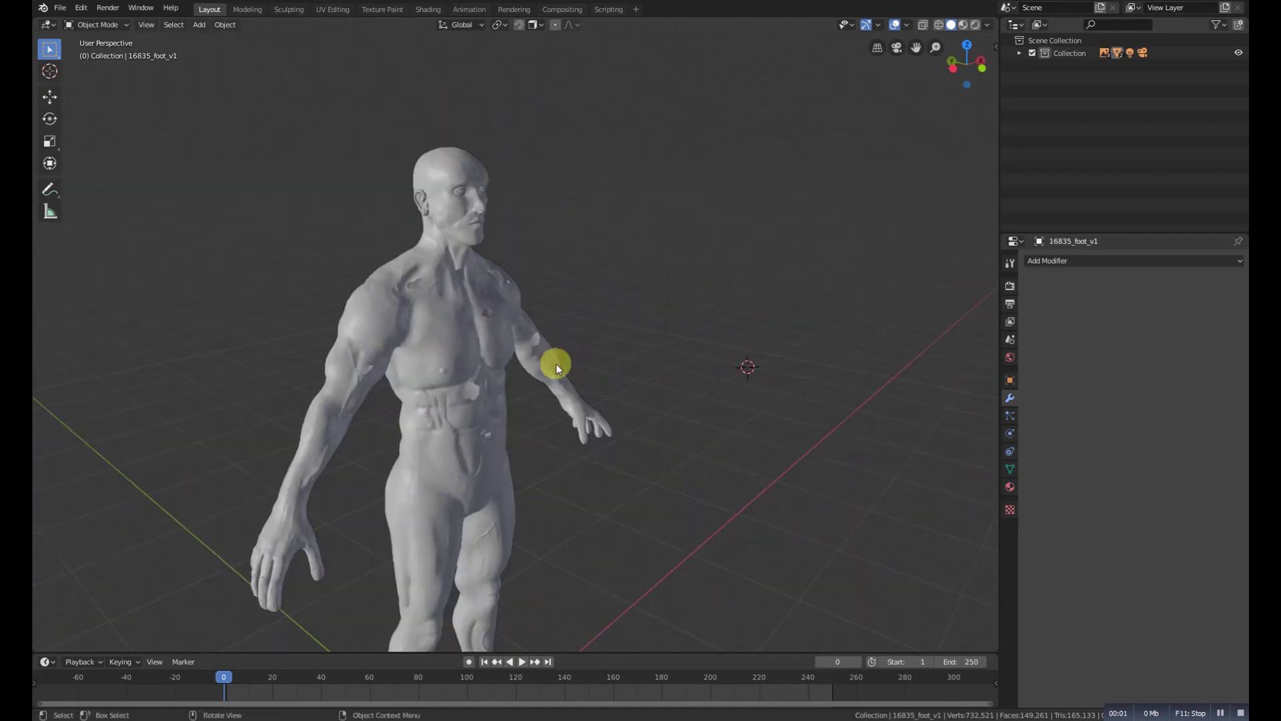
Select the human figure and toggle Edit Mode to inspect its mesh from the chest side.
{"action": "scroll", "coordinate": [551, 391], "scroll_direction": "up", "scroll_amount": 2}
{"action": "scroll", "coordinate": [554, 381], "scroll_direction": "up", "scroll_amount": 3}
{"action": "mouse_move", "coordinate": [663, 379]}
{"action": "middle_mouse_down"}
{"action": "mouse_move", "coordinate": [676, 359]}
{"action": "mouse_move", "coordinate": [694, 365]}
{"action": "mouse_move", "coordinate": [651, 370]}
{"action": "mouse_move", "coordinate": [551, 332]}
{"action": "mouse_move", "coordinate": [601, 363]}
{"action": "mouse_move", "coordinate": [466, 338]}
{"action": "mouse_move", "coordinate": [498, 283]}
{"action": "middle_mouse_up"}
{"action": "left_click", "coordinate": [551, 332]}
{"action": "key", "text": "Tab"}
{"action": "scroll", "coordinate": [623, 292], "scroll_direction": "up", "scroll_amount": 1}
{"action": "scroll", "coordinate": [472, 374], "scroll_direction": "up", "scroll_amount": 2}
{"action": "scroll", "coordinate": [475, 401], "scroll_direction": "up", "scroll_amount": 2}
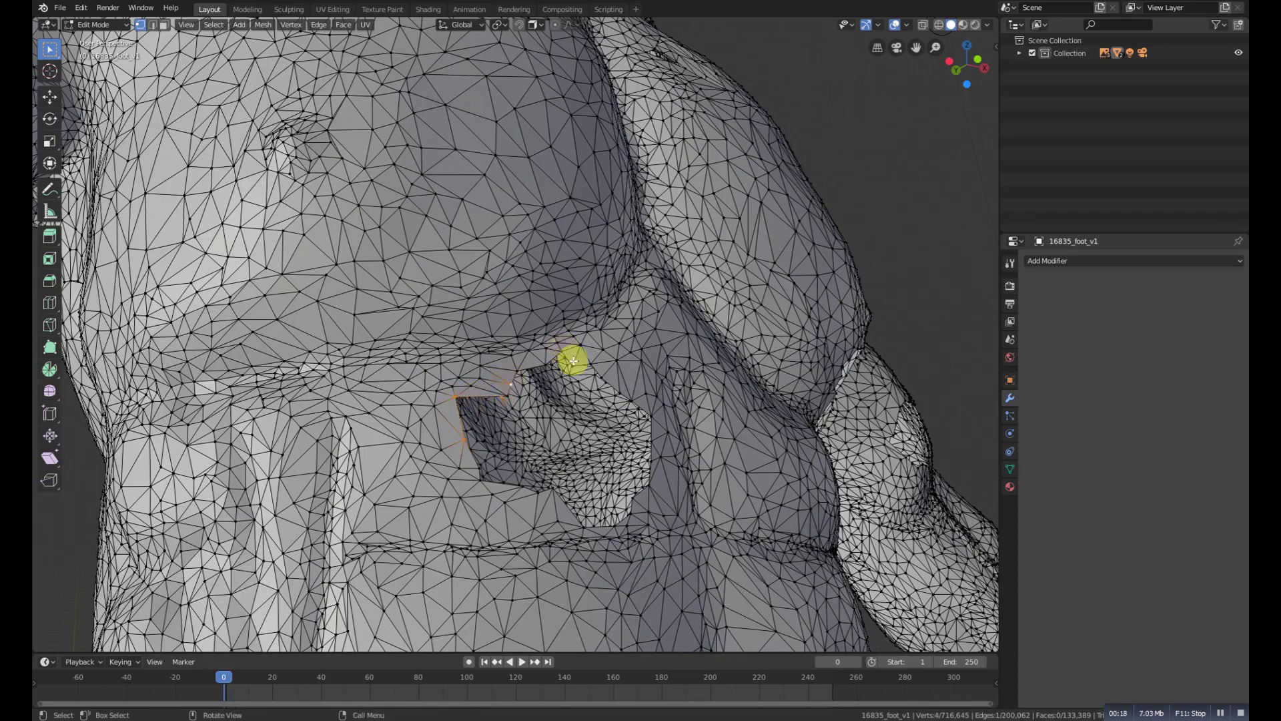
{"action": "scroll", "coordinate": [632, 363], "scroll_direction": "down", "scroll_amount": 3}
{"action": "scroll", "coordinate": [592, 418], "scroll_direction": "down", "scroll_amount": 2}
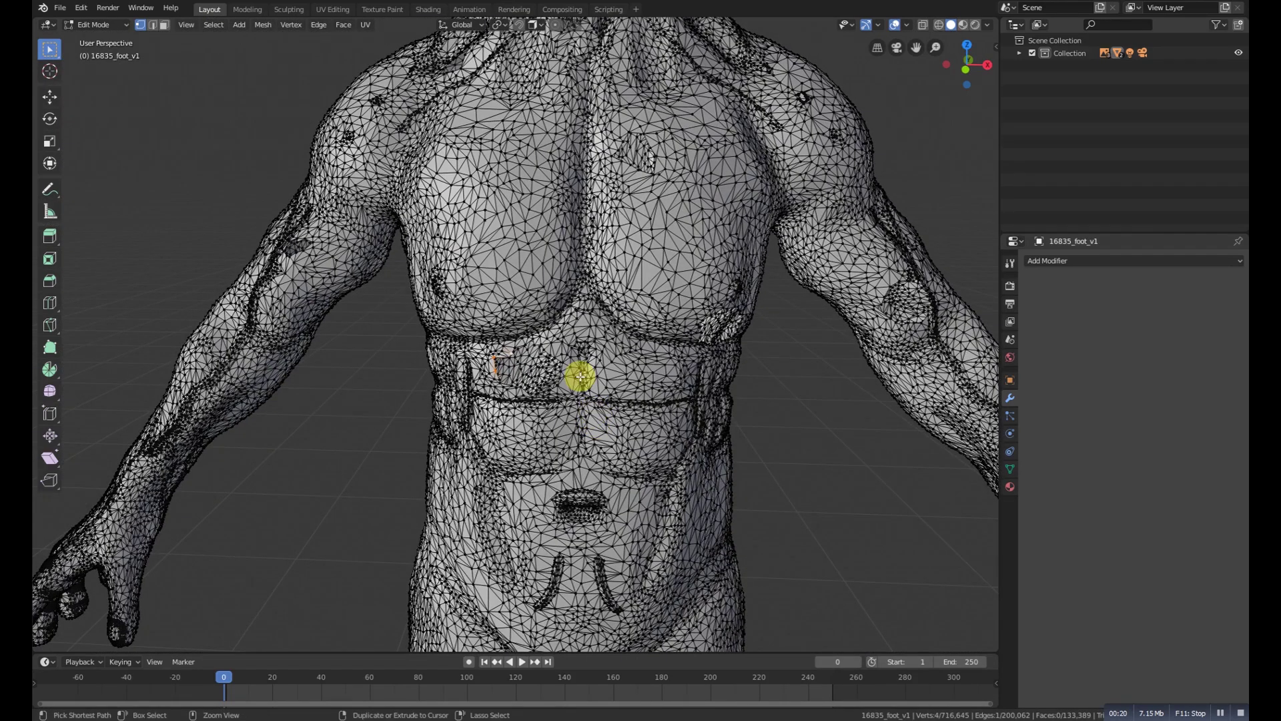
{"action": "key", "text": "Tab"}
{"action": "scroll", "coordinate": [584, 359], "scroll_direction": "down", "scroll_amount": 4}
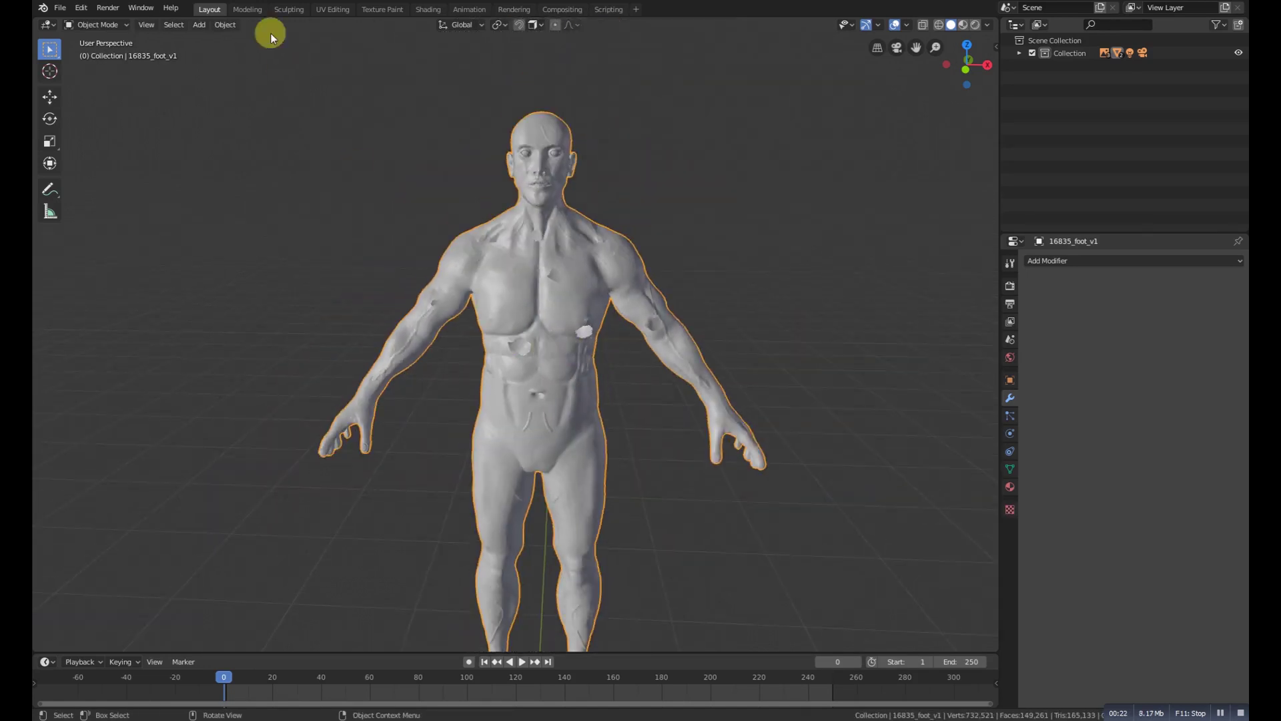
Confirm the 3D Print Toolbox add-on is enabled and turn on Auto-Save Preferences.
{"action": "left_click", "coordinate": [81, 8]}
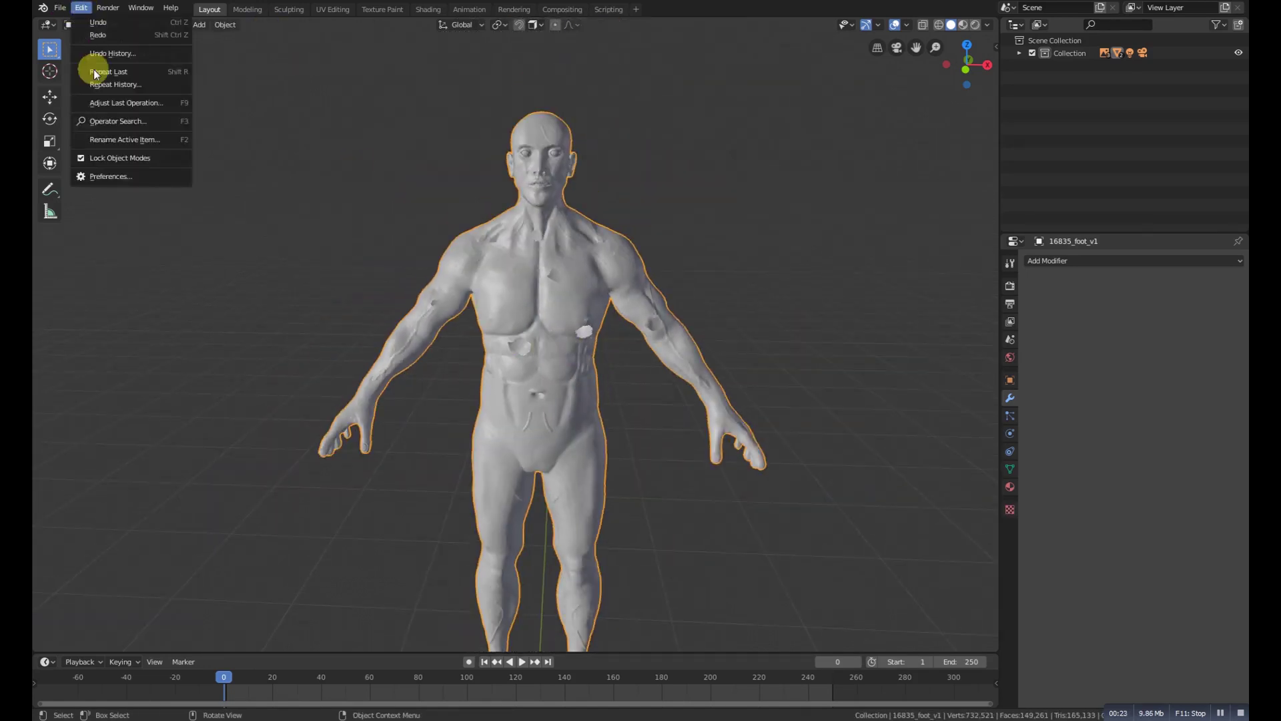
{"action": "left_click", "coordinate": [126, 175]}
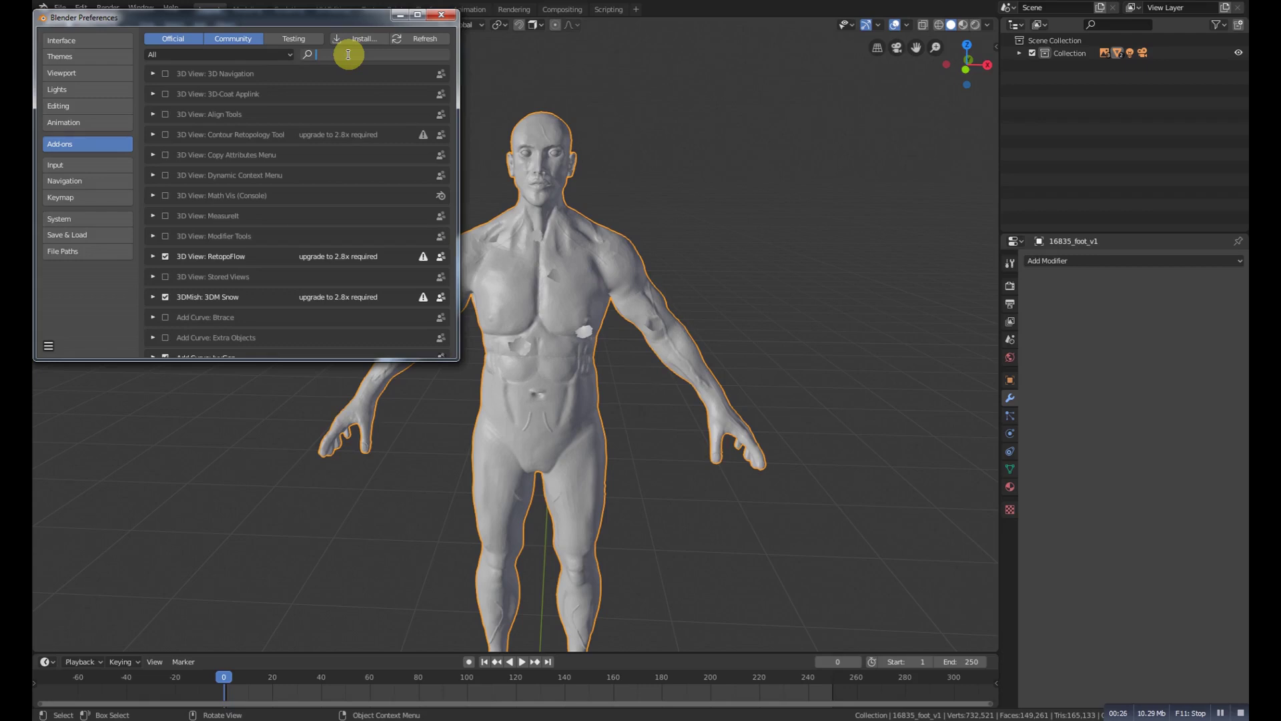
{"action": "type", "text": "print"}
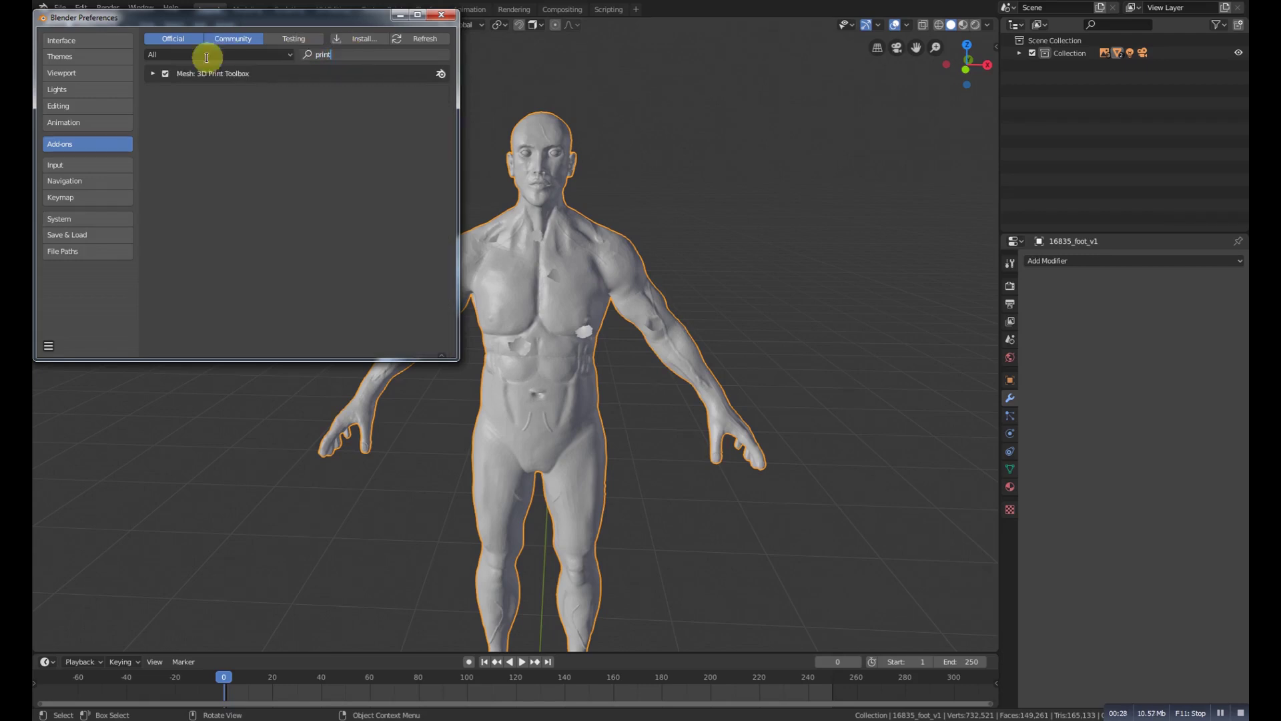
{"action": "left_click", "coordinate": [54, 346]}
{"action": "left_click", "coordinate": [69, 318]}
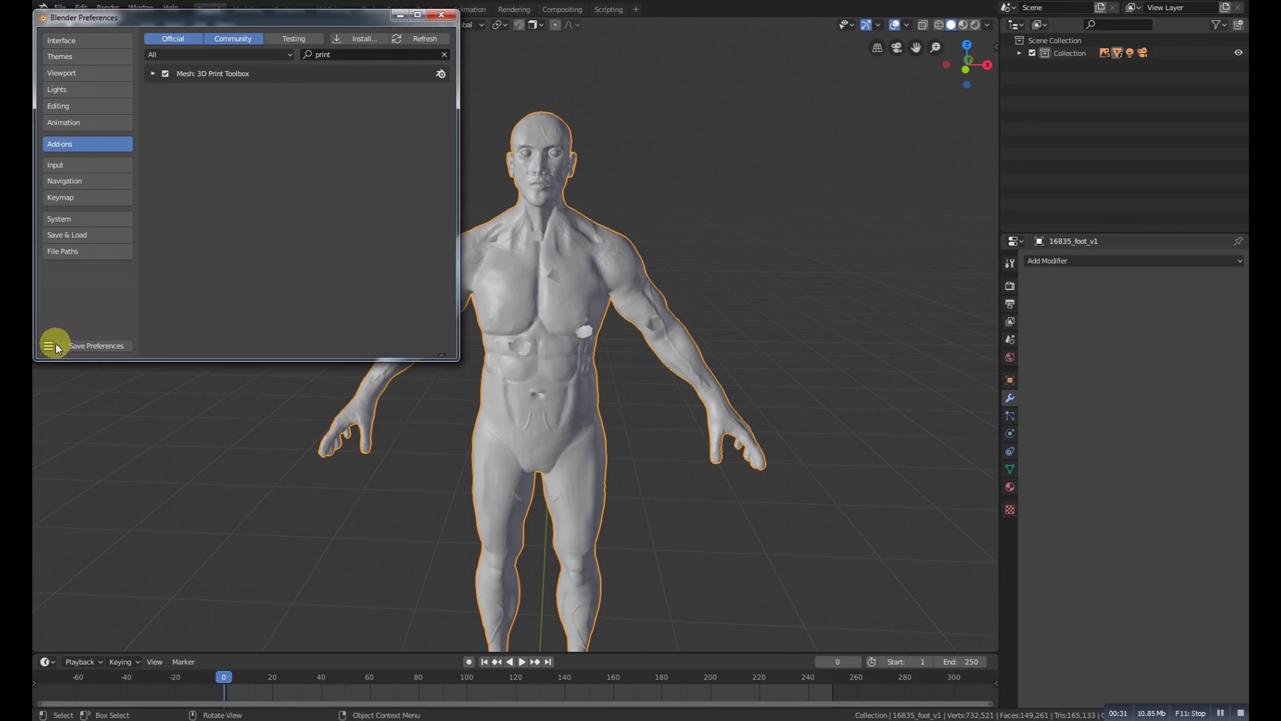
{"action": "left_click", "coordinate": [53, 345]}
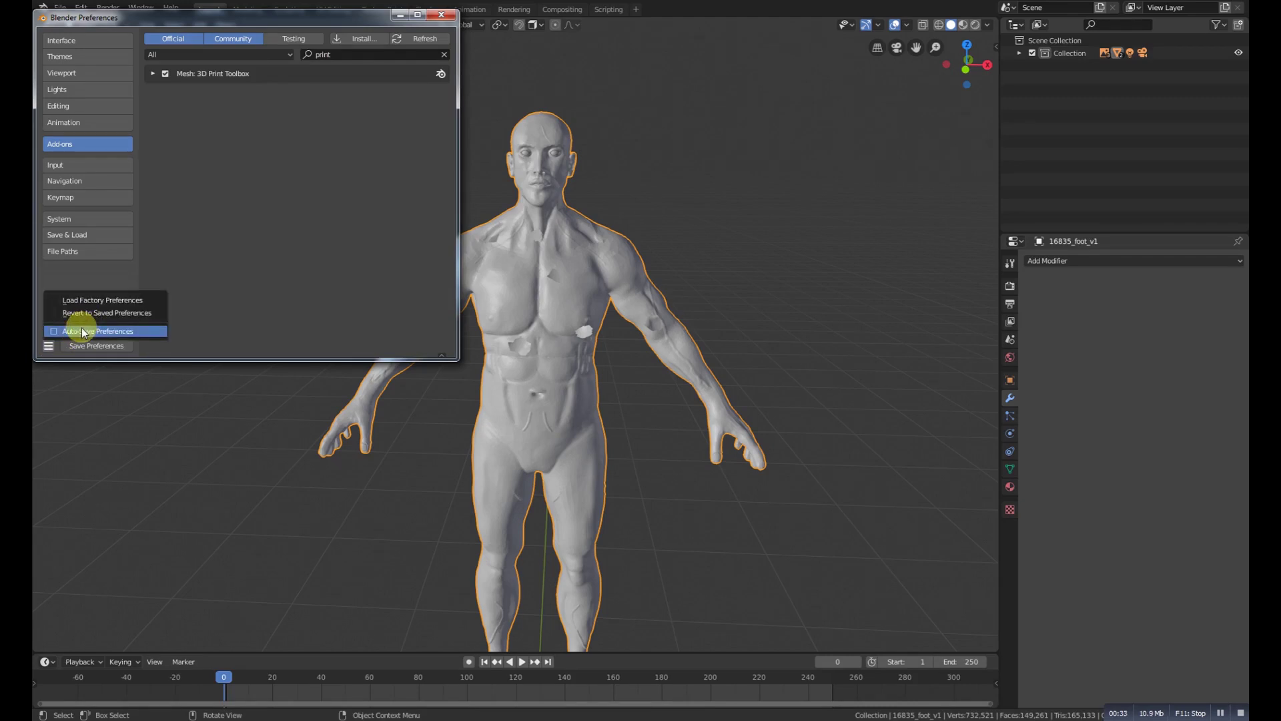
{"action": "left_click", "coordinate": [86, 328]}
{"action": "left_click", "coordinate": [441, 15]}
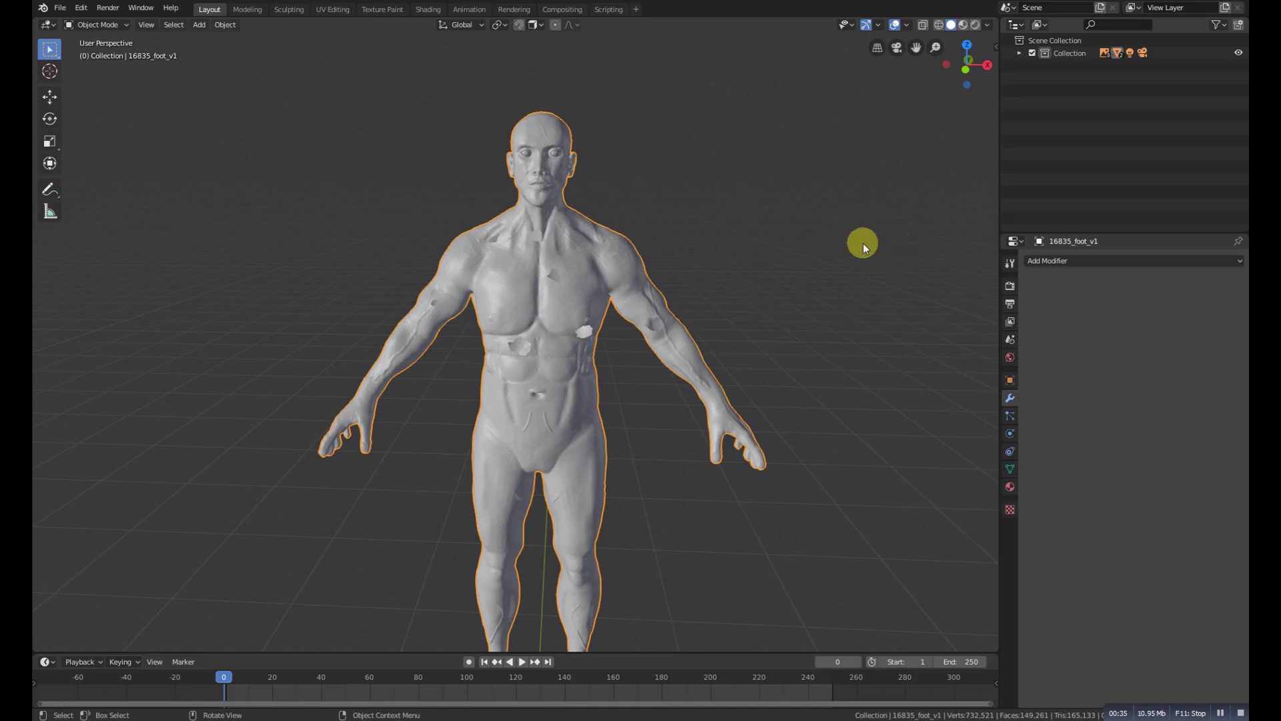
Show the sidebar and switch to the 3D Printing cleanup tools.
{"action": "key", "text": "n"}
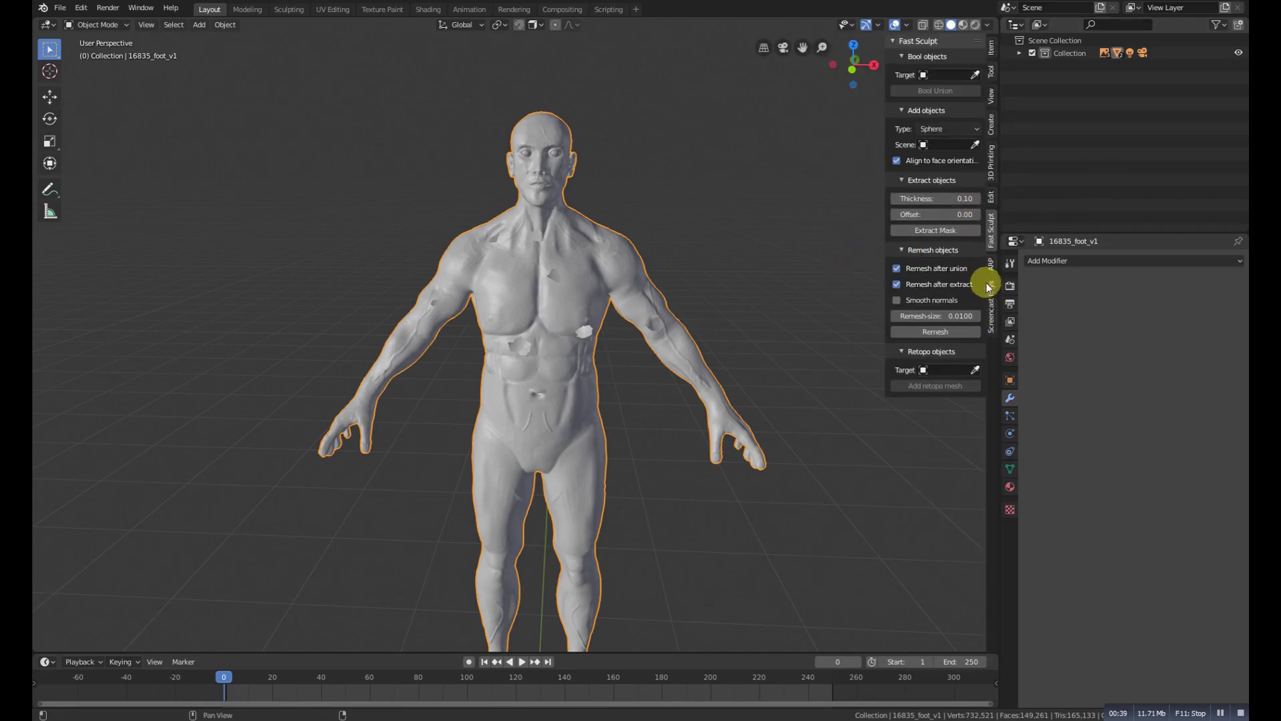
{"action": "left_click", "coordinate": [990, 182]}
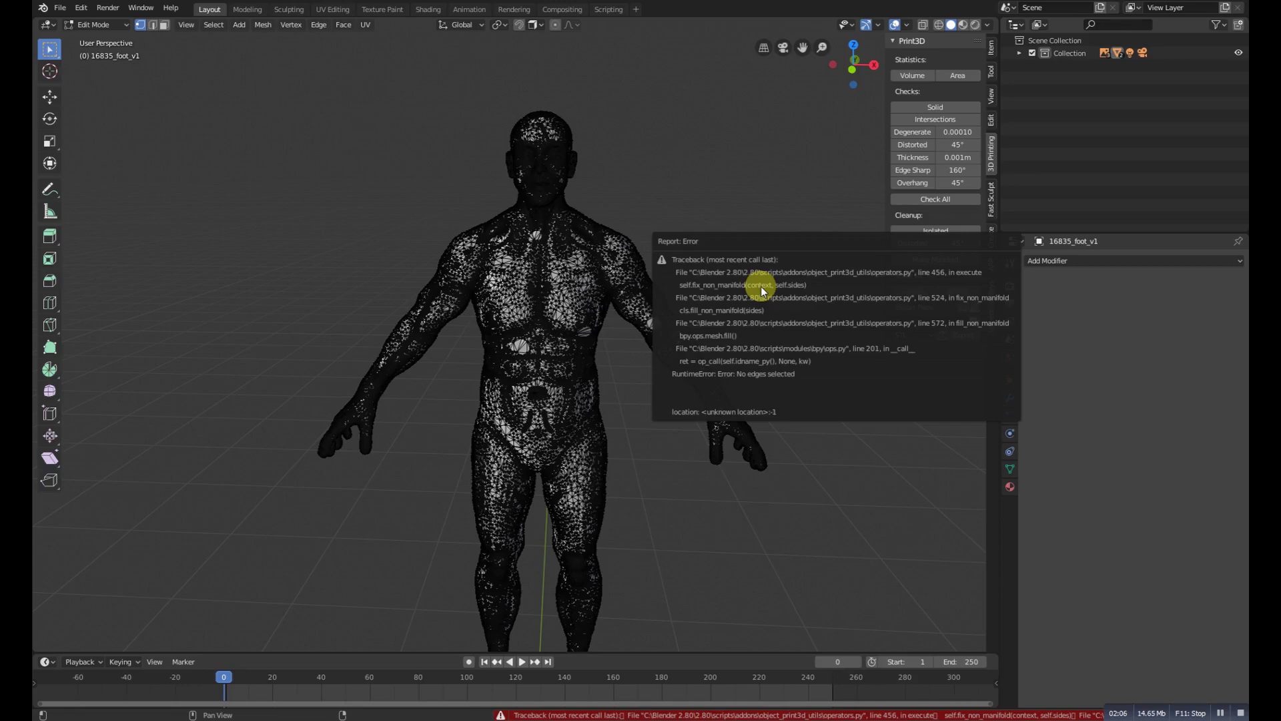
{"action": "scroll", "coordinate": [601, 366], "scroll_direction": "up", "scroll_amount": 1}
{"action": "scroll", "coordinate": [600, 366], "scroll_direction": "up", "scroll_amount": 5}
{"action": "scroll", "coordinate": [603, 389], "scroll_direction": "down", "scroll_amount": 2}
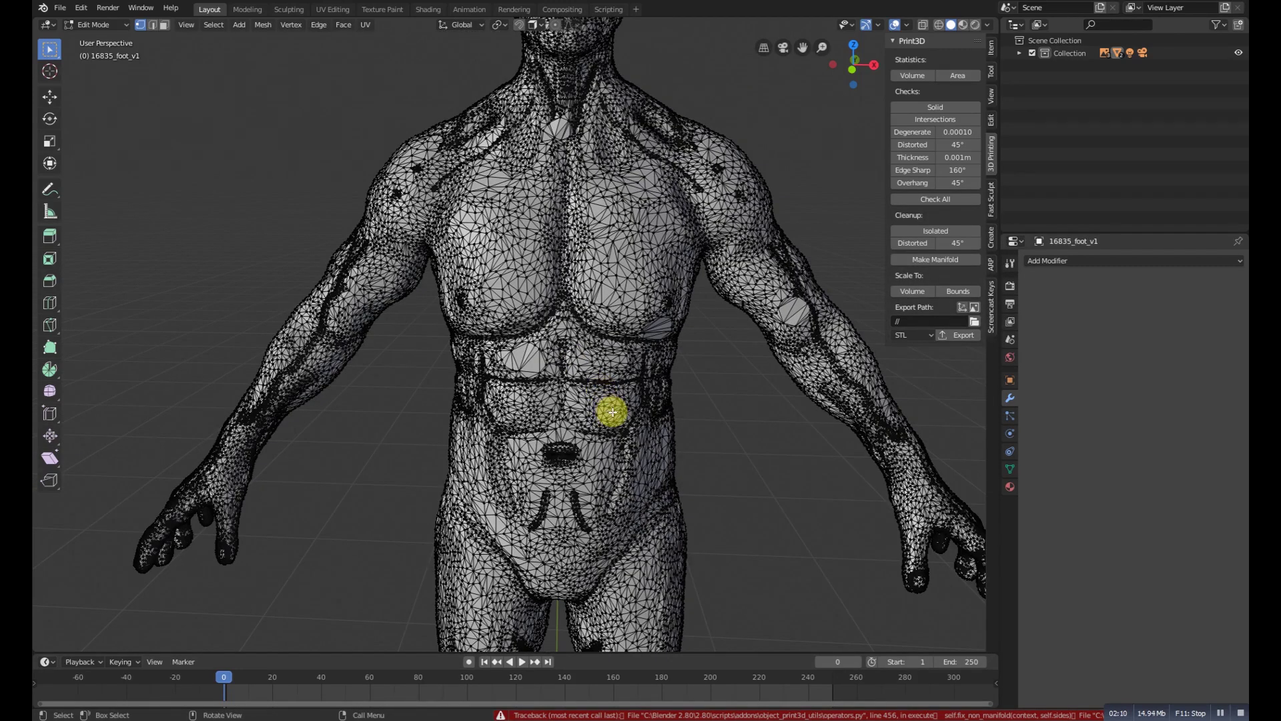
Attempt the Make Manifold repair in Edit Mode, then check the figure in Object Mode.
{"action": "key", "text": "Tab"}
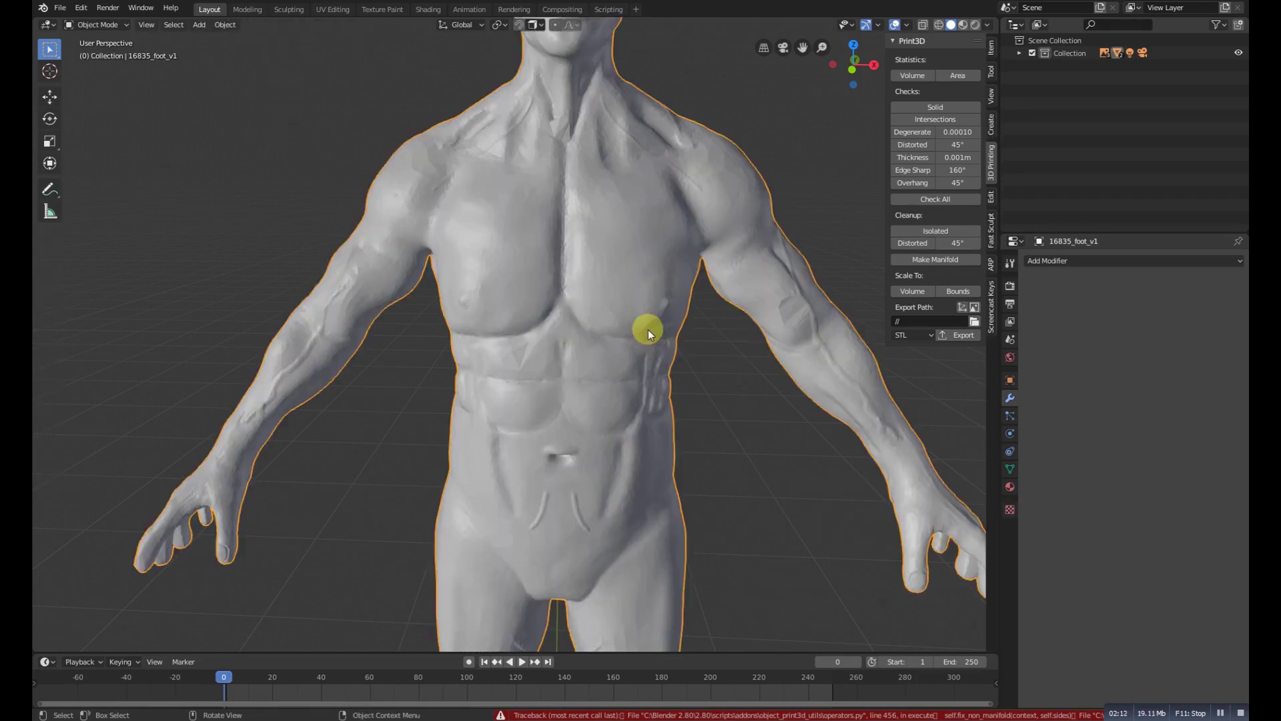
{"action": "key", "text": "Tab"}
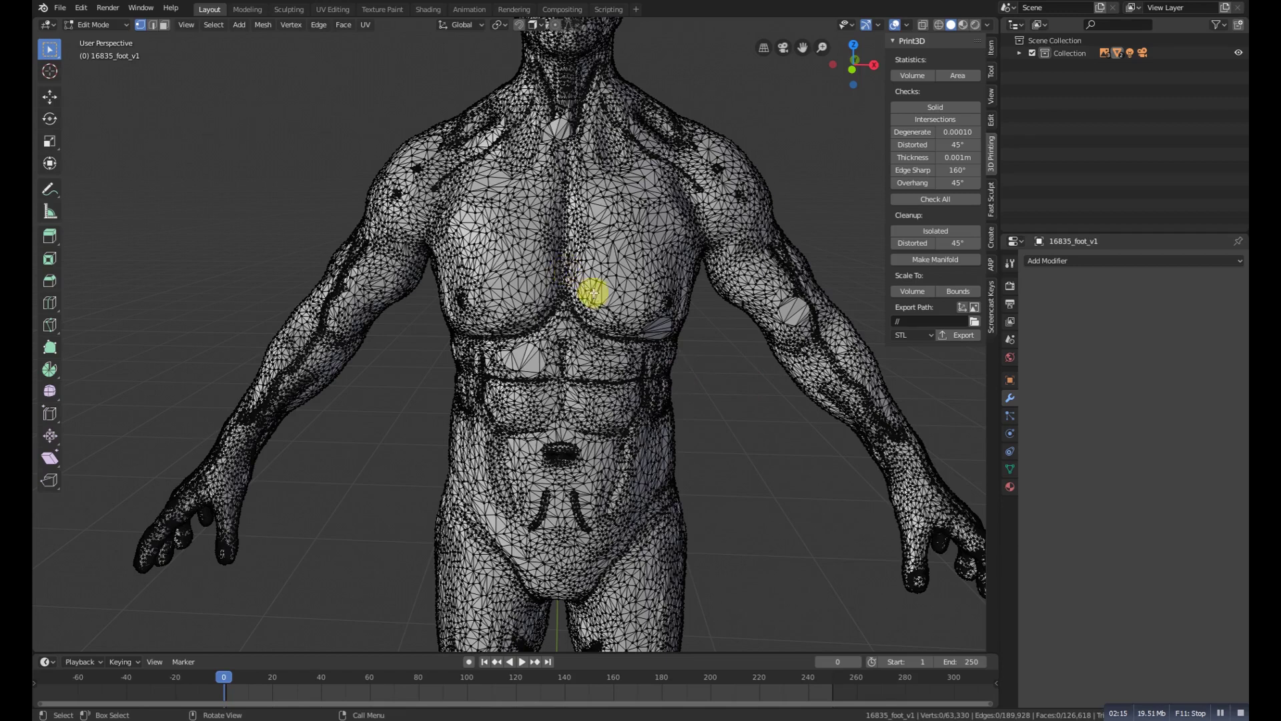
{"action": "key", "text": "Tab"}
{"action": "scroll", "coordinate": [586, 346], "scroll_direction": "down", "scroll_amount": 3}
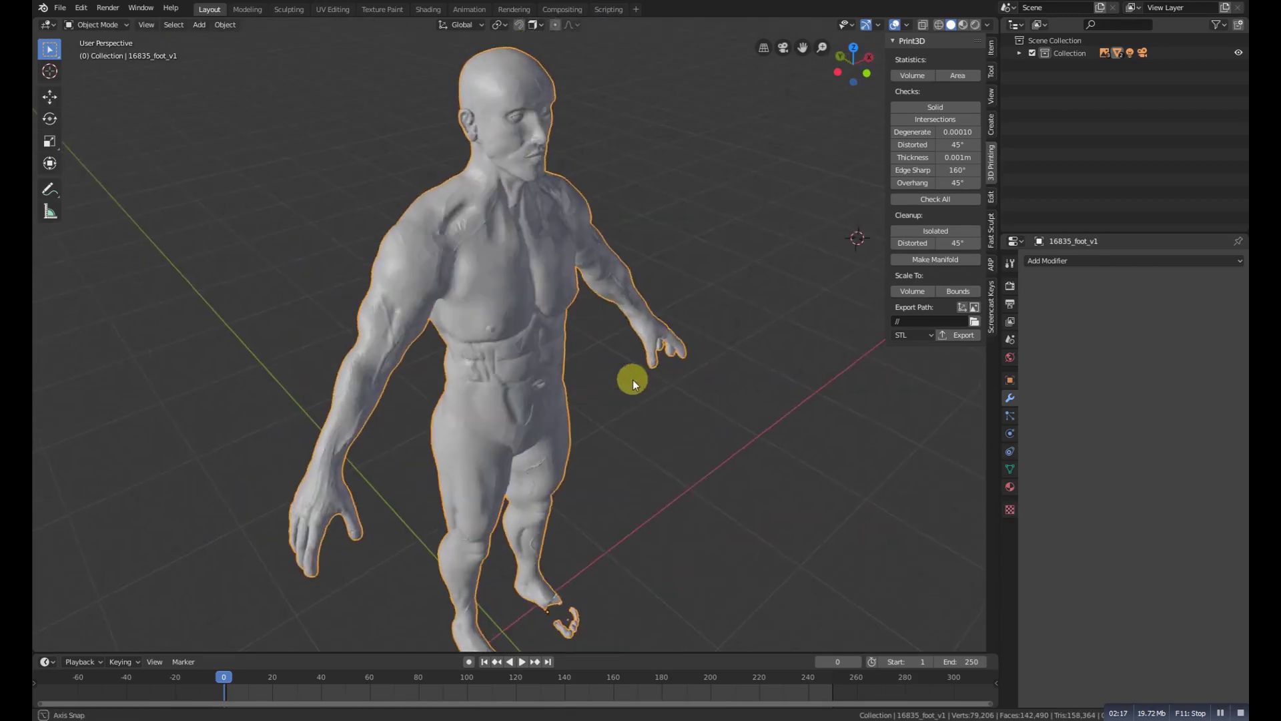
{"action": "mouse_move", "coordinate": [586, 346]}
{"action": "middle_mouse_down"}
{"action": "mouse_move", "coordinate": [587, 362]}
{"action": "mouse_move", "coordinate": [601, 344]}
{"action": "middle_mouse_up"}
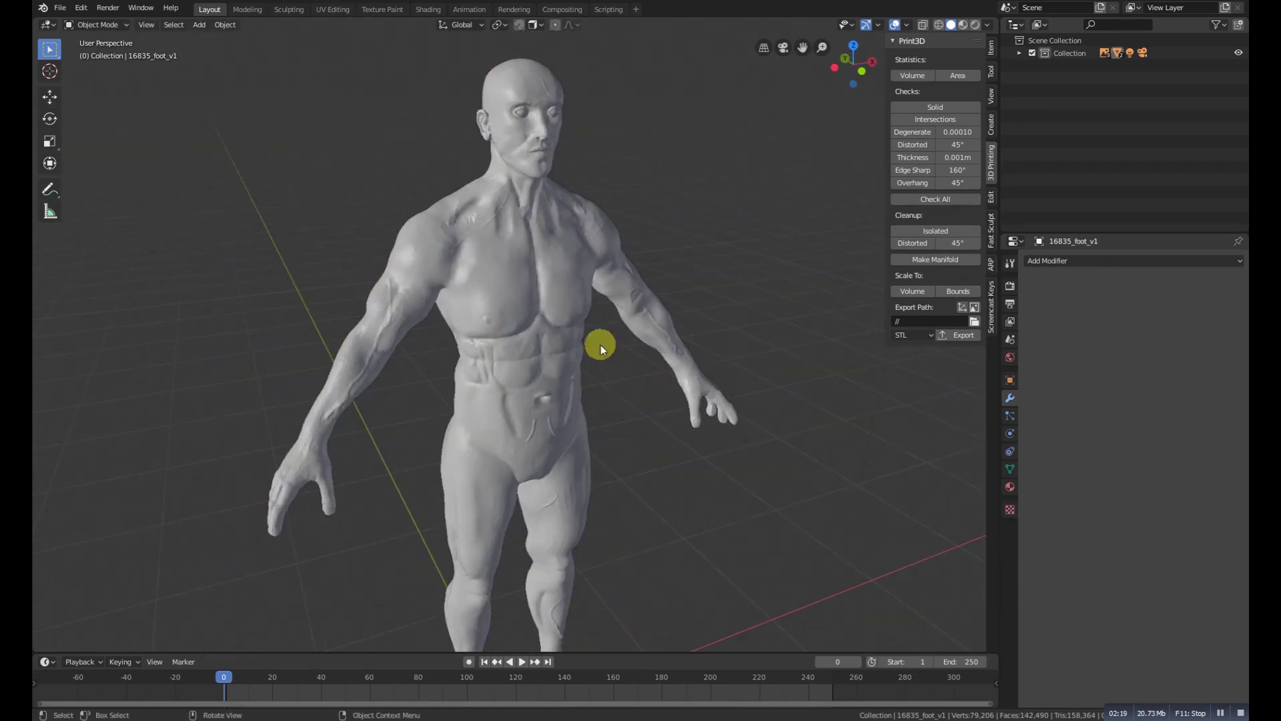
{"action": "left_click", "coordinate": [419, 218]}
Enter Sculpt Mode and enable dynamic topology with a 5 px detail size.
{"action": "left_click", "coordinate": [97, 24]}
{"action": "left_click", "coordinate": [100, 66]}
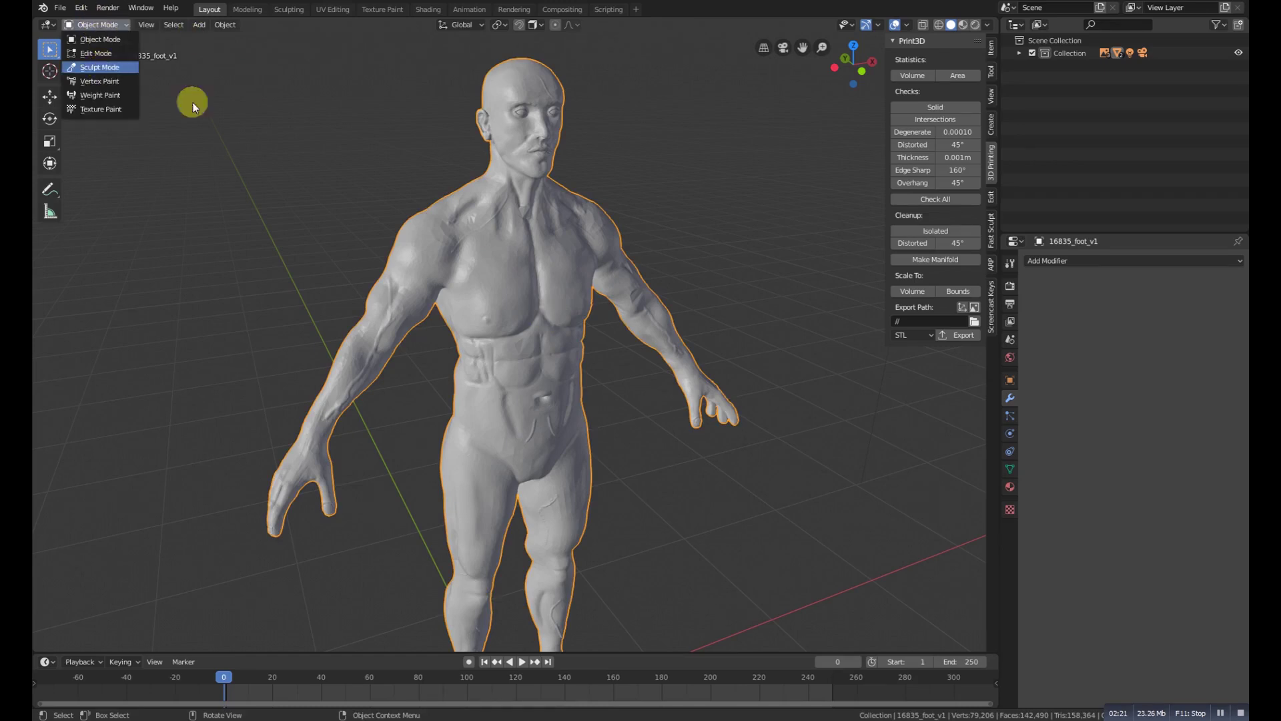
{"action": "scroll", "coordinate": [558, 382], "scroll_direction": "up", "scroll_amount": 5}
{"action": "mouse_move", "coordinate": [558, 382]}
{"action": "middle_mouse_down"}
{"action": "mouse_move", "coordinate": [532, 383]}
{"action": "mouse_move", "coordinate": [578, 354]}
{"action": "mouse_move", "coordinate": [577, 327]}
{"action": "middle_mouse_up"}
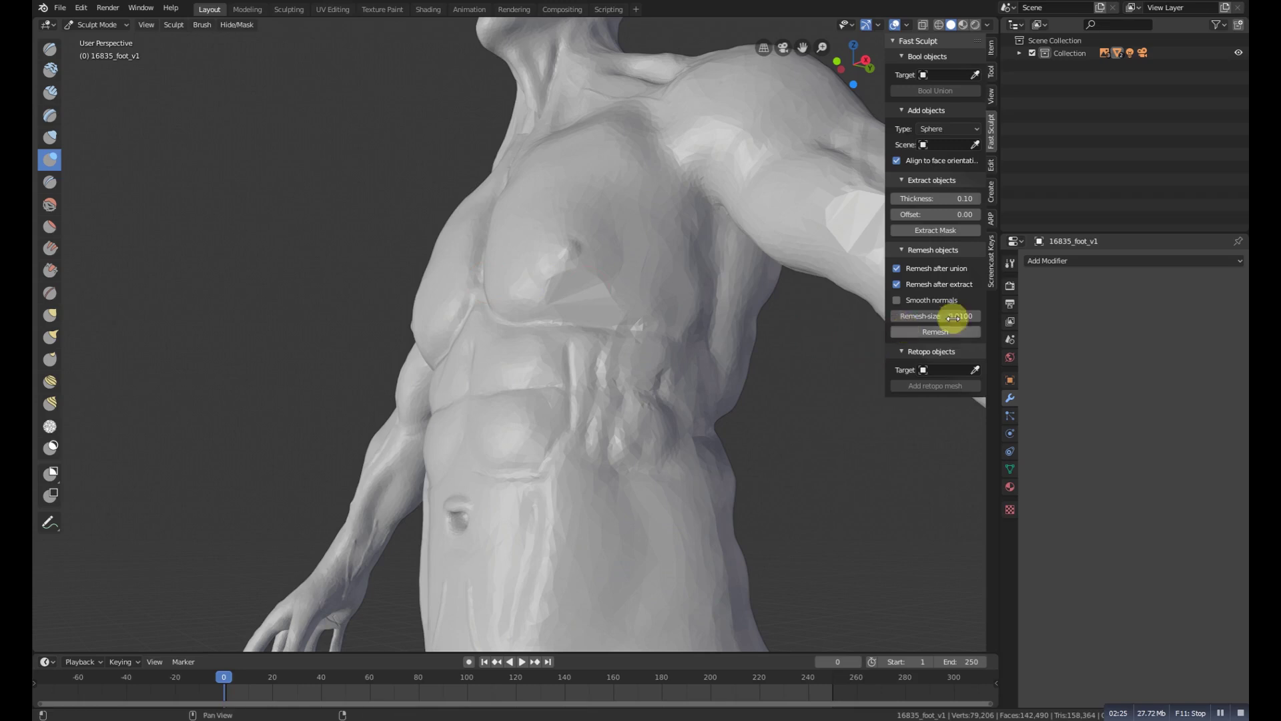
{"action": "left_click", "coordinate": [1011, 265]}
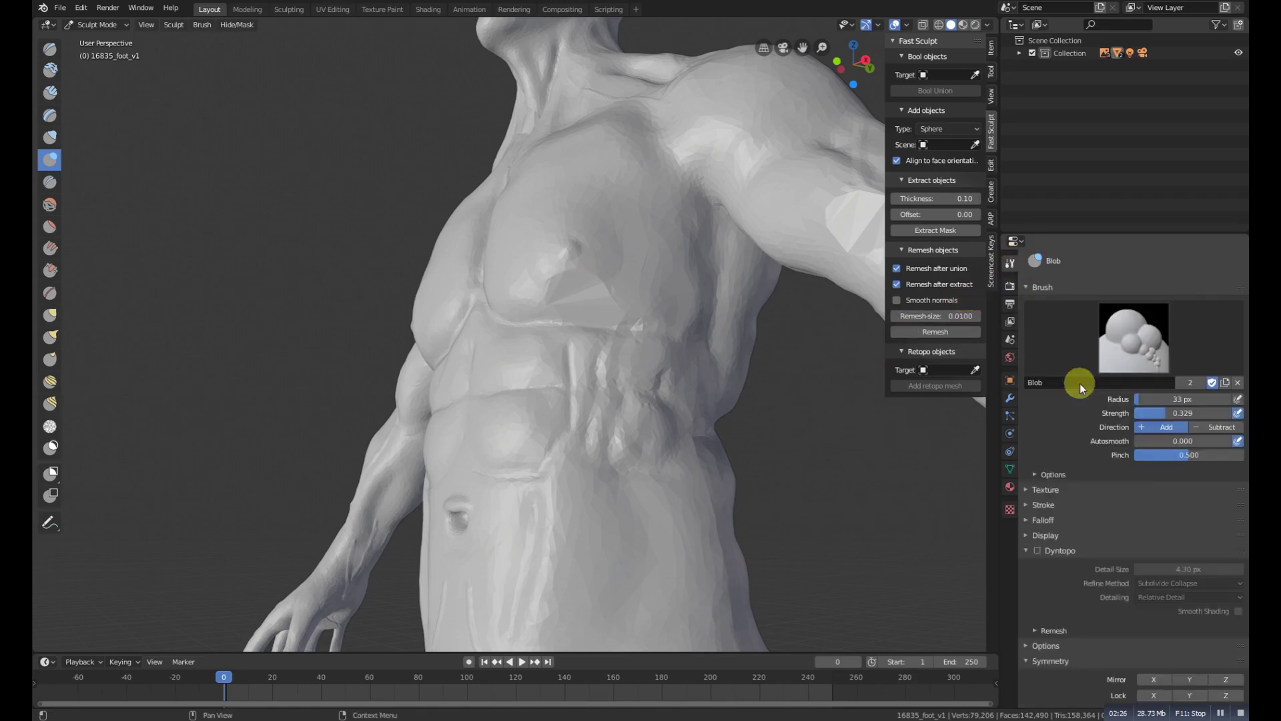
{"action": "left_click", "coordinate": [1038, 550]}
{"action": "left_click", "coordinate": [1067, 541]}
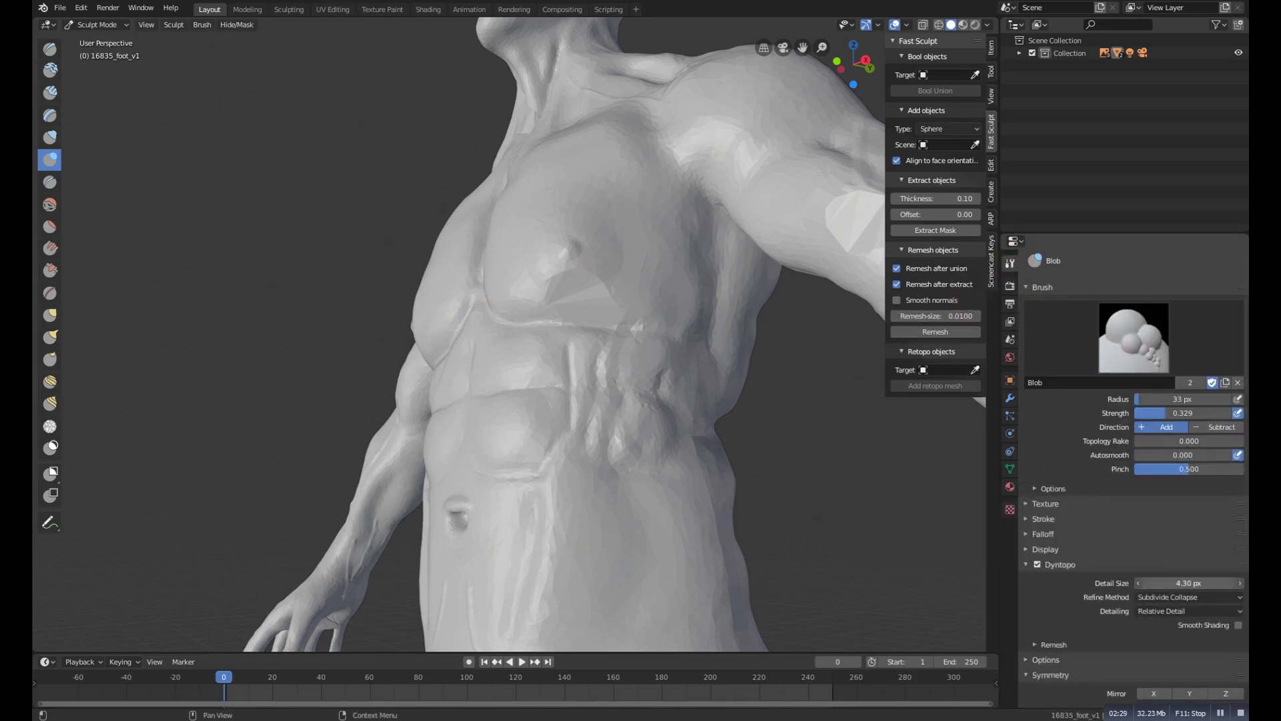
{"action": "left_click", "coordinate": [1188, 582]}
{"action": "type", "text": "5"}
{"action": "key", "text": "Return"}
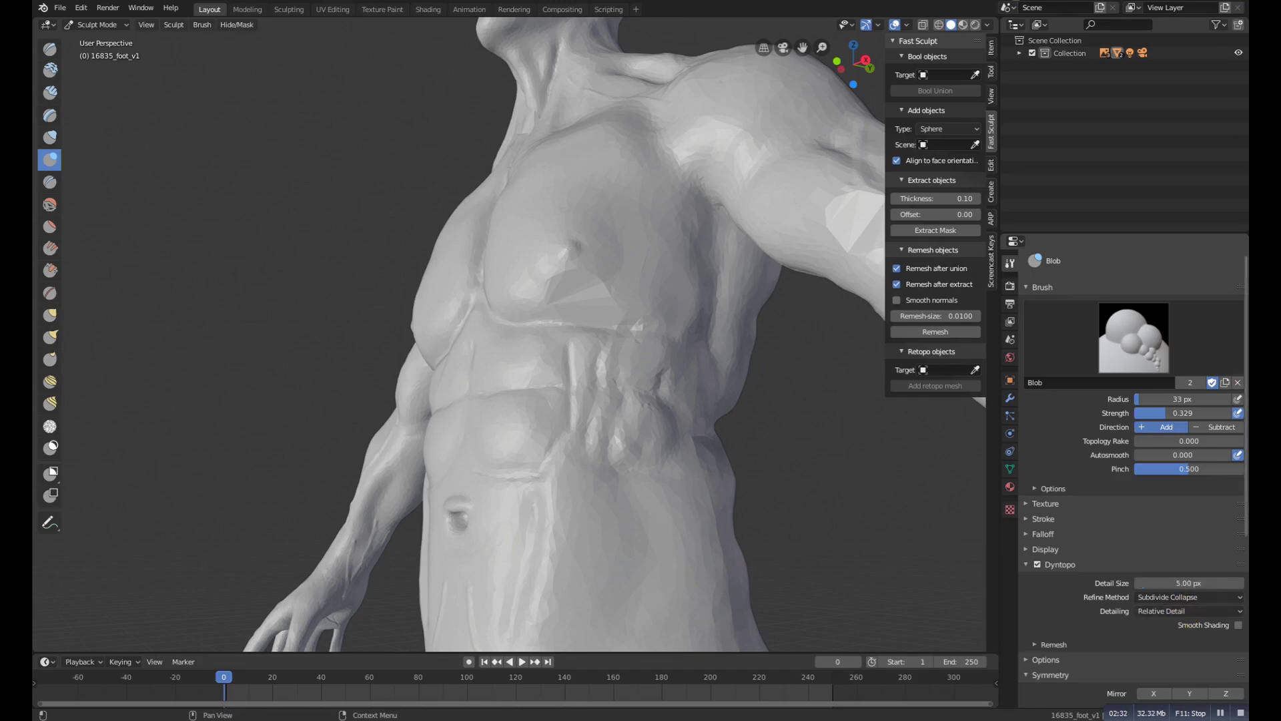
Sculpt two strokes across the chest and set the brush radius to 80 px.
{"action": "left_click_drag", "start_coordinate": [593, 297], "coordinate": [571, 292]}
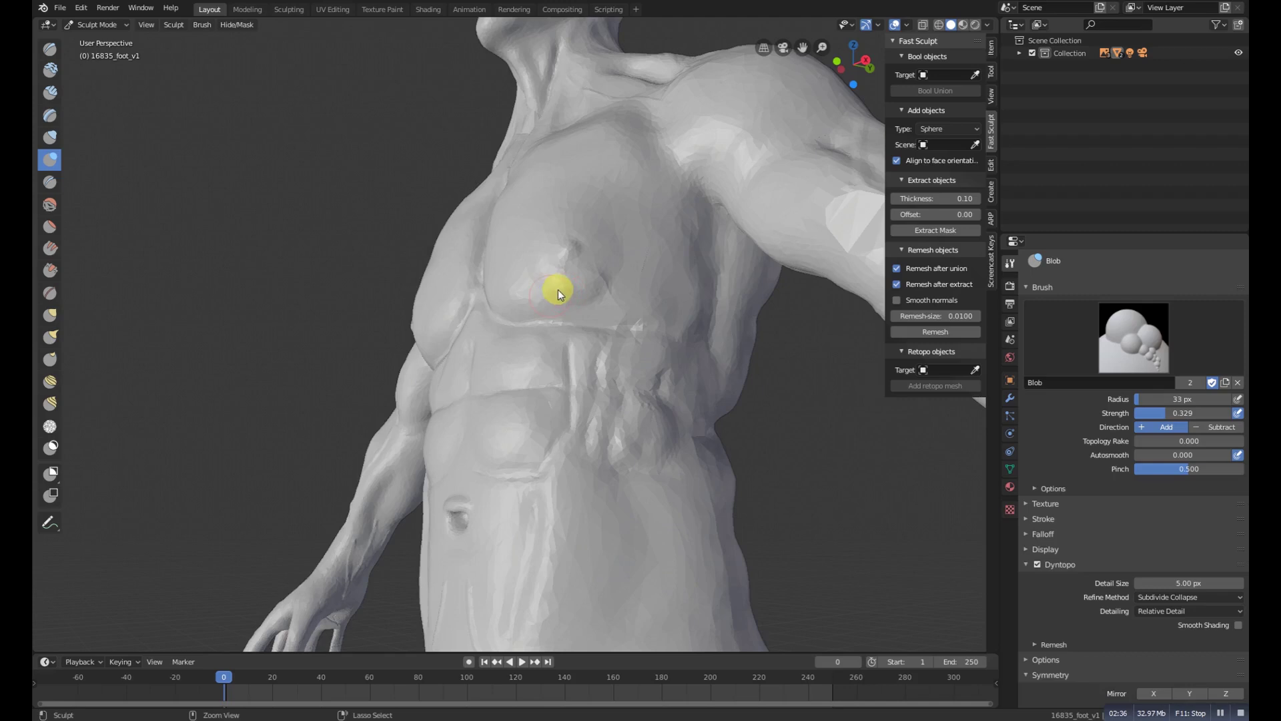
{"action": "left_click_drag", "start_coordinate": [595, 278], "coordinate": [583, 276]}
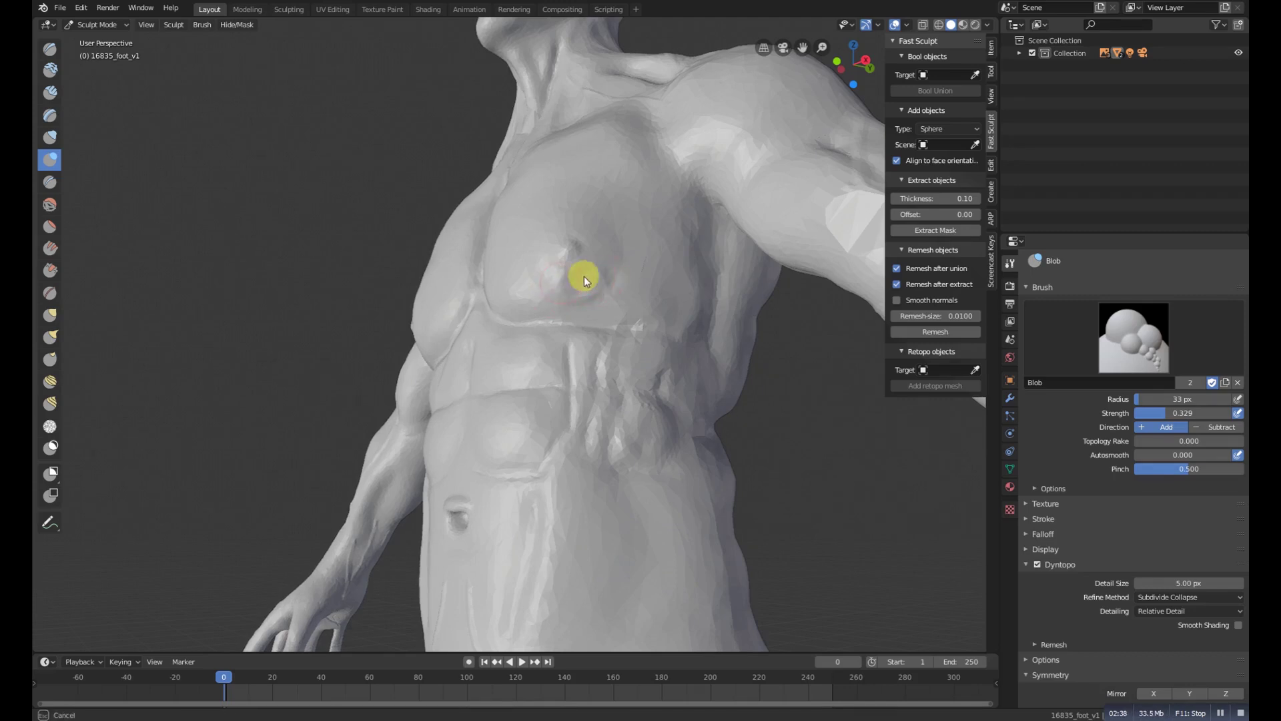
{"action": "key", "text": "f"}
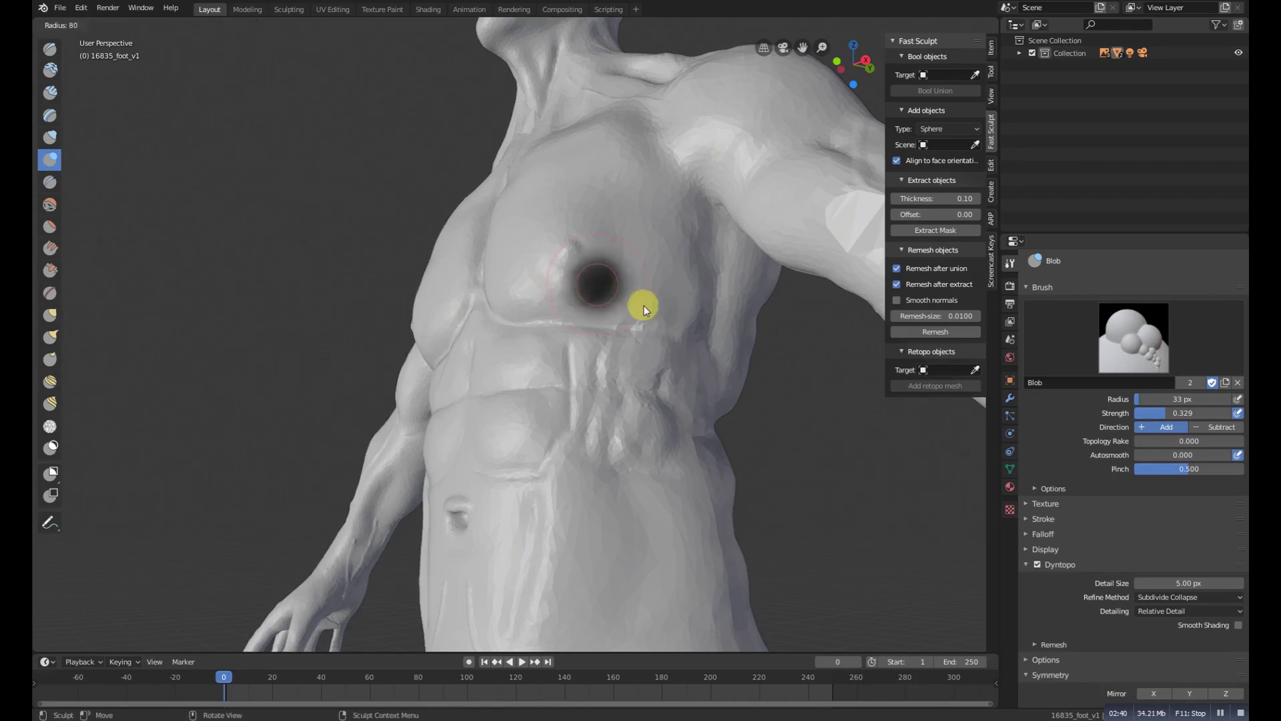
{"action": "left_click", "coordinate": [643, 306]}
{"action": "mouse_move", "coordinate": [600, 269]}
{"action": "middle_mouse_down", "text": "ctrl"}
{"action": "mouse_move", "coordinate": [535, 307]}
{"action": "mouse_move", "coordinate": [584, 371]}
{"action": "mouse_move", "coordinate": [650, 390]}
{"action": "middle_mouse_up", "text": "ctrl"}
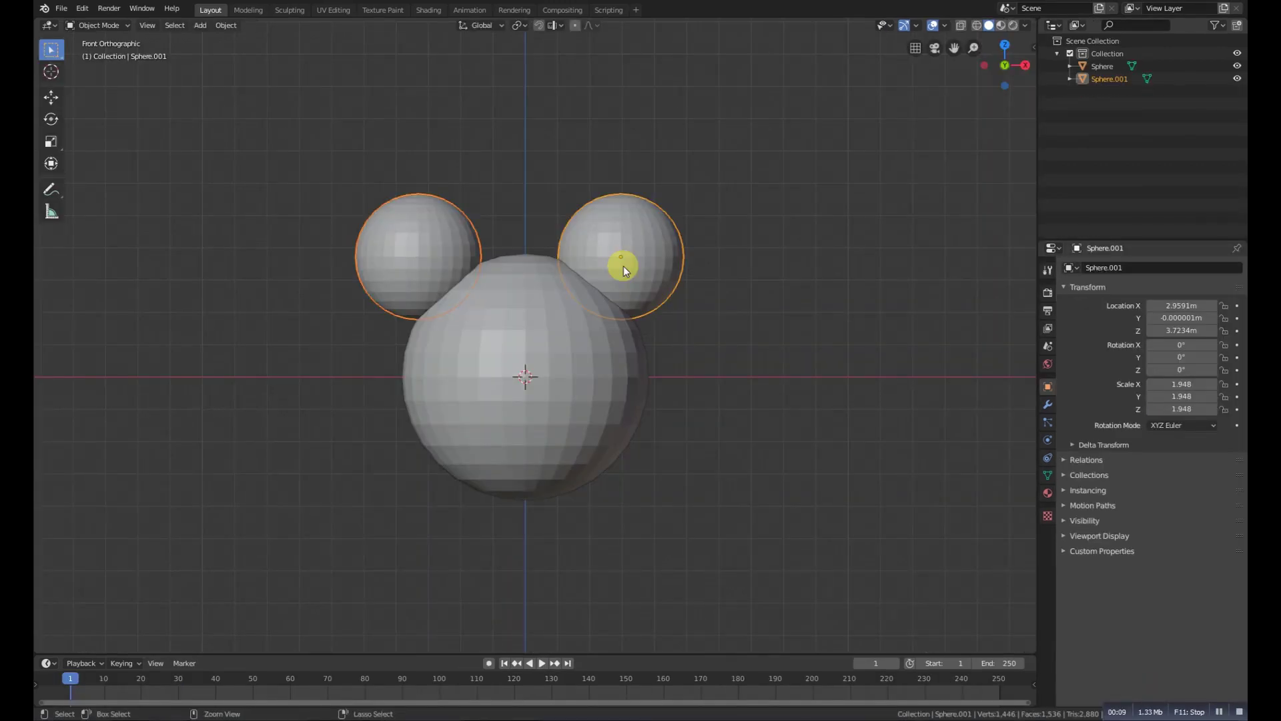
Join the ear spheres into the head sphere with Ctrl+J and enter Sculpt Mode.
{"action": "left_click", "coordinate": [546, 347], "text": "shift"}
{"action": "key", "text": "ctrl+j"}
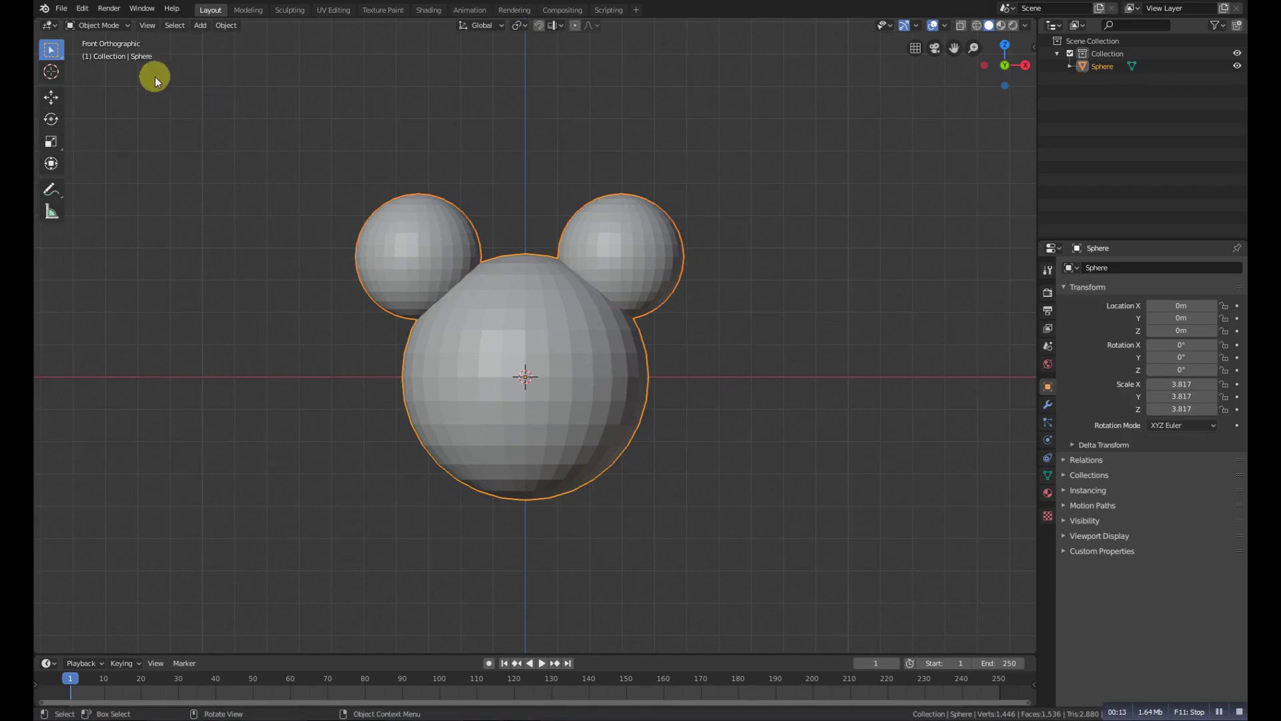
{"action": "left_click", "coordinate": [97, 24]}
{"action": "left_click", "coordinate": [100, 58]}
{"action": "scroll", "coordinate": [827, 275], "scroll_direction": "up", "scroll_amount": 5}
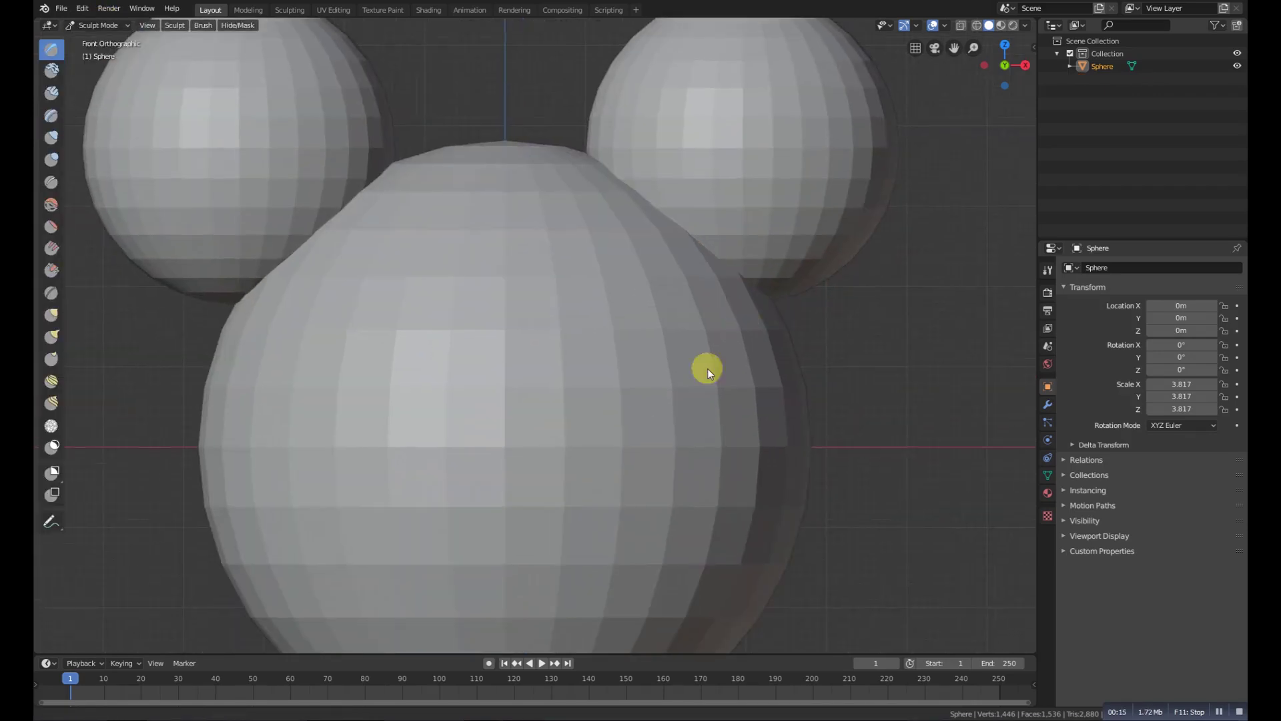
{"action": "scroll", "coordinate": [816, 331], "scroll_direction": "down", "scroll_amount": 3}
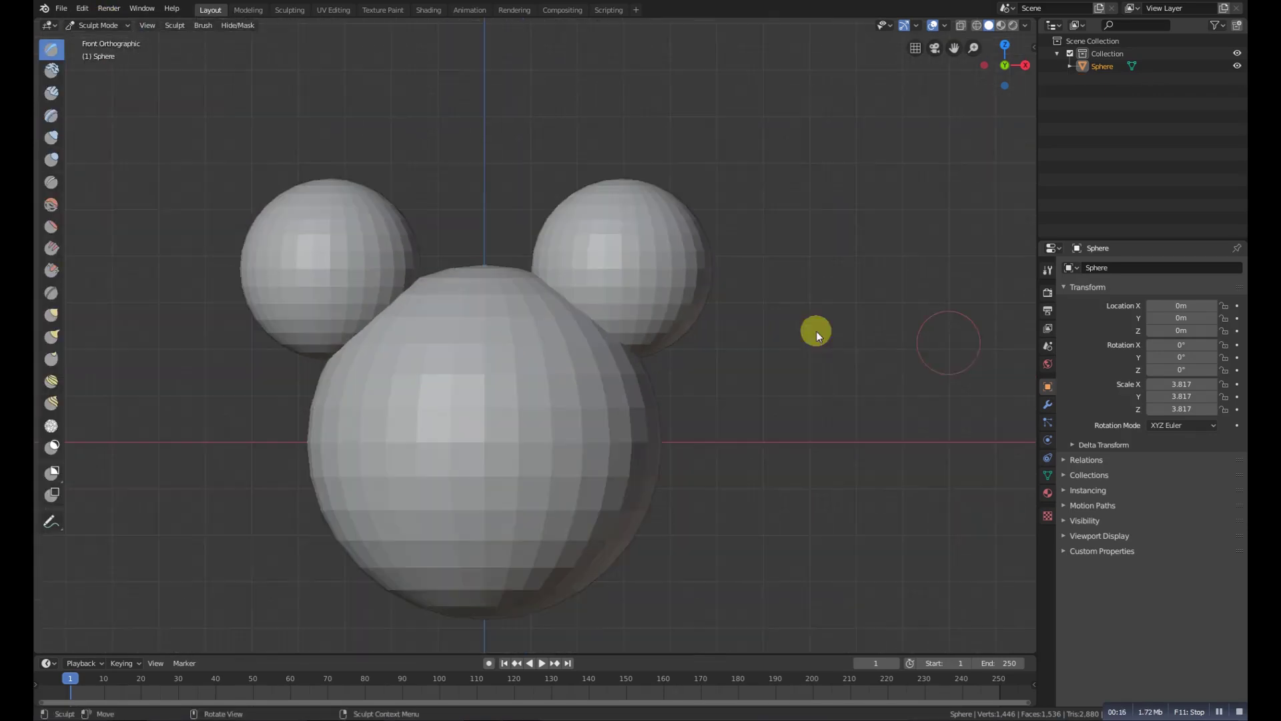
Enable dynamic topology with a 10 px detail size.
{"action": "left_click", "coordinate": [1047, 269]}
{"action": "left_click", "coordinate": [1073, 543]}
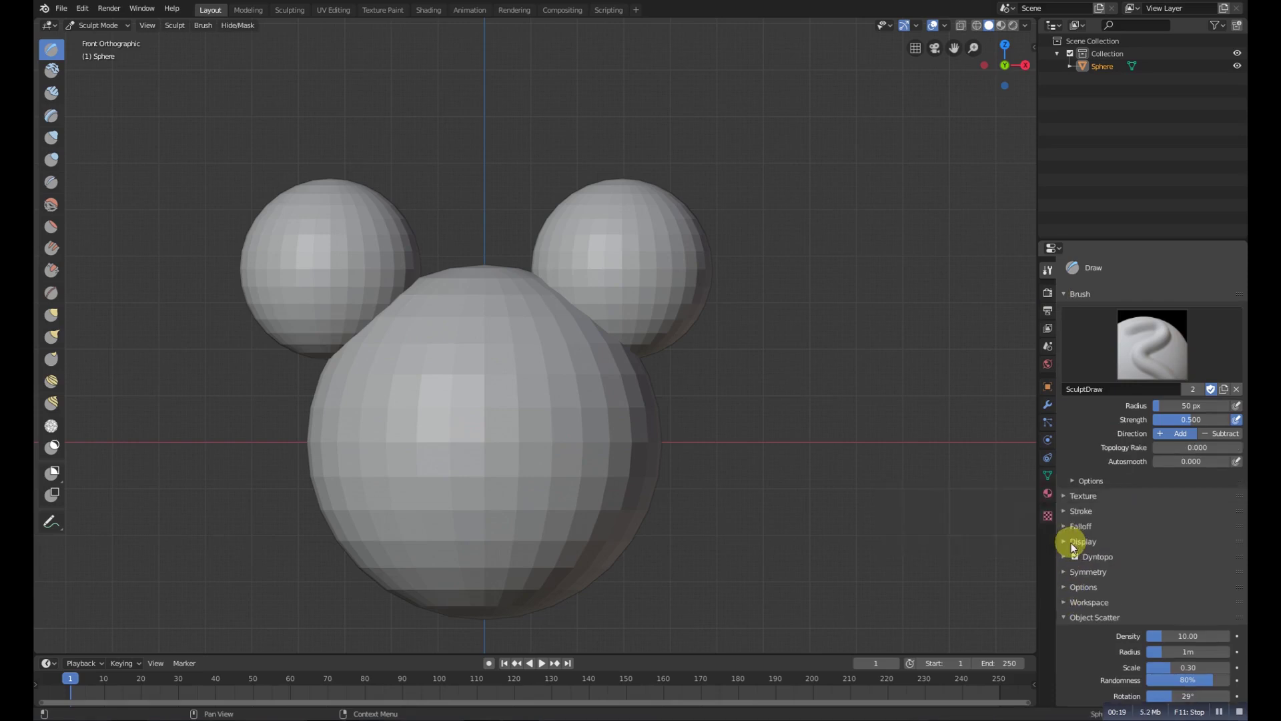
{"action": "left_click", "coordinate": [1064, 555]}
{"action": "left_click", "coordinate": [1172, 575]}
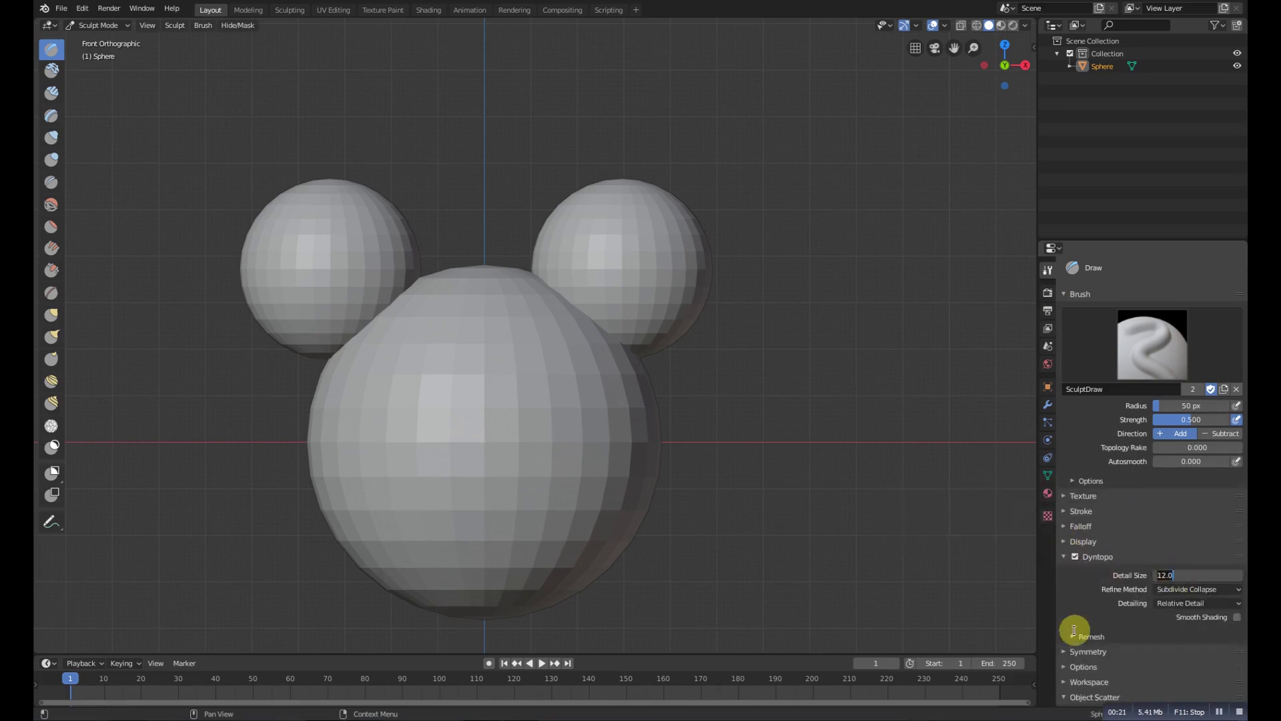
{"action": "type", "text": "10"}
{"action": "key", "text": "Return"}
Undo the joint bulges and crease where the head meets the ears with the Crease brush.
{"action": "scroll", "coordinate": [467, 187], "scroll_direction": "down", "scroll_amount": 3}
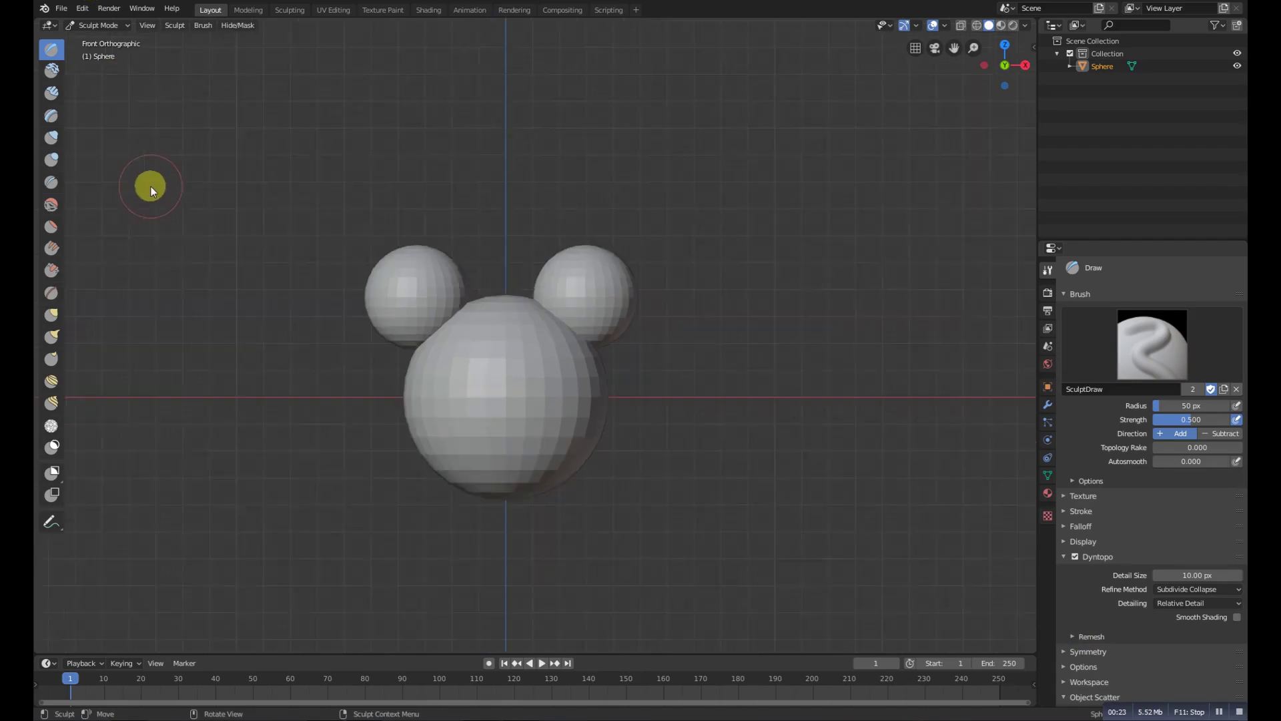
{"action": "scroll", "coordinate": [467, 267], "scroll_direction": "up", "scroll_amount": 1}
{"action": "middle_click_drag", "start_coordinate": [548, 295], "coordinate": [555, 321]}
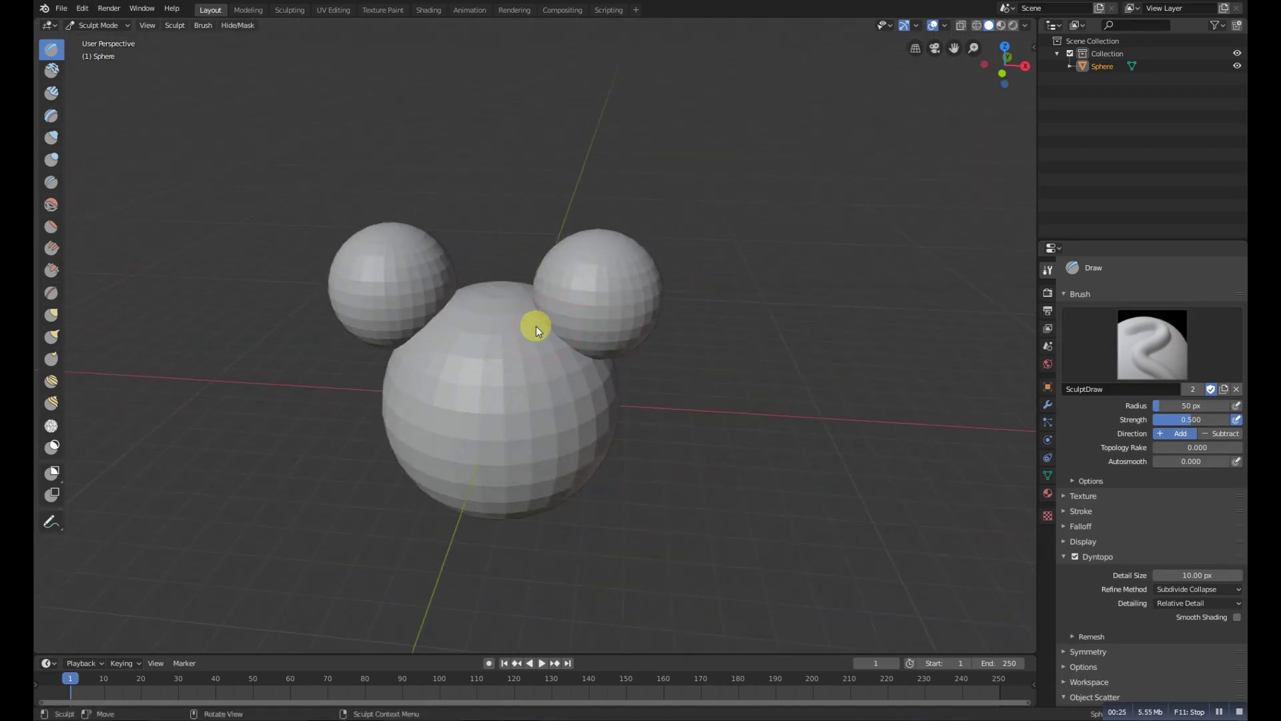
{"action": "key", "text": "ctrl+z"}
{"action": "left_click", "coordinate": [42, 177]}
{"action": "scroll", "coordinate": [558, 311], "scroll_direction": "up", "scroll_amount": 4}
{"action": "left_click_drag", "start_coordinate": [634, 386], "coordinate": [635, 330]}
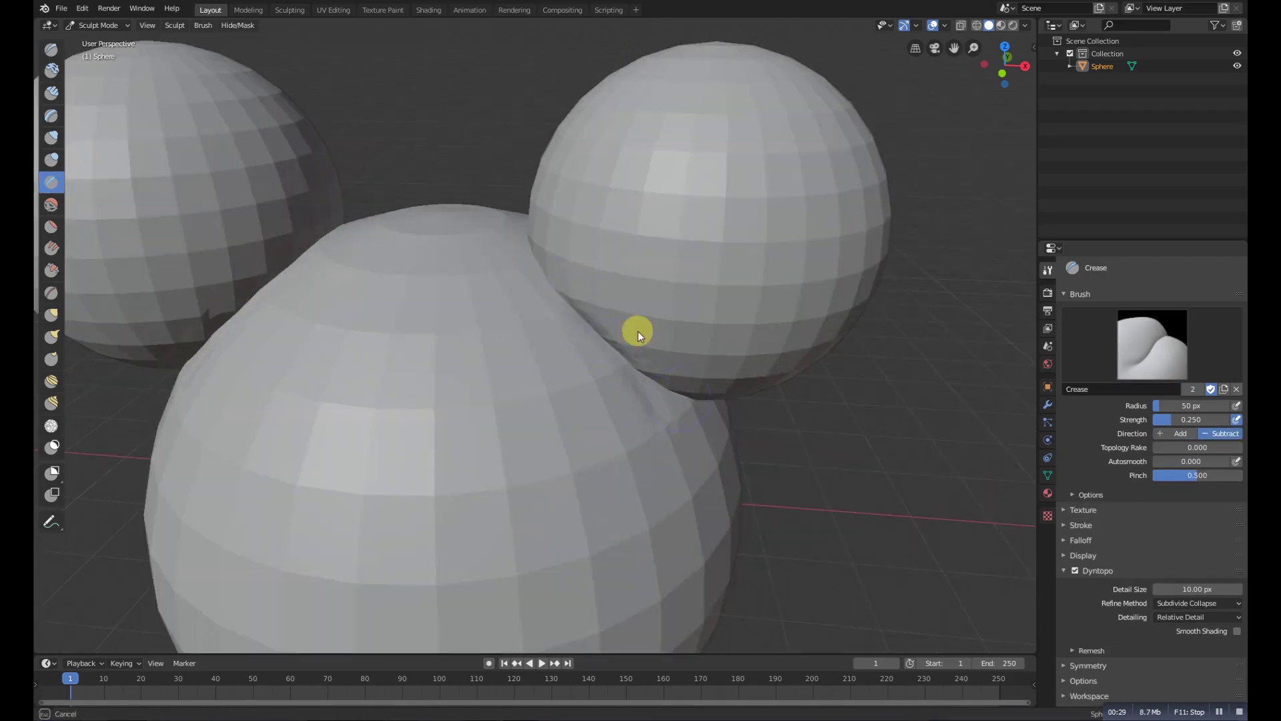
{"action": "scroll", "coordinate": [605, 324], "scroll_direction": "down", "scroll_amount": 5}
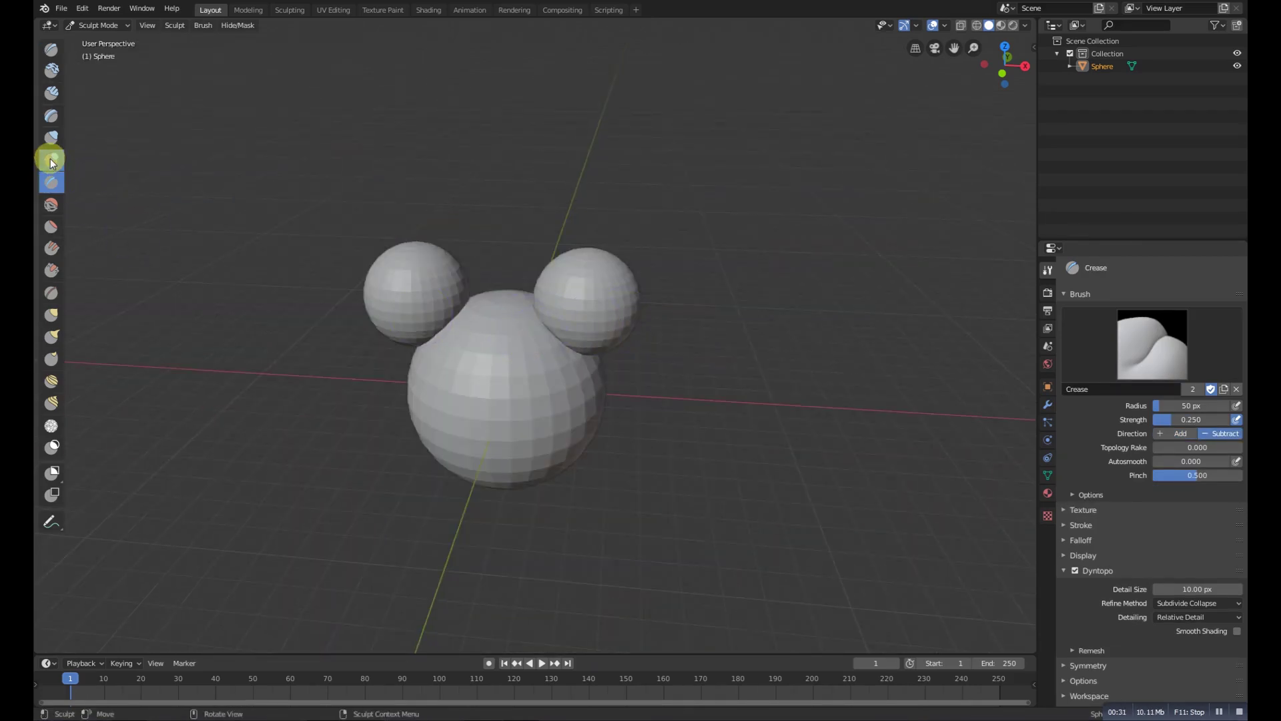
{"action": "scroll", "coordinate": [582, 332], "scroll_direction": "up", "scroll_amount": 3}
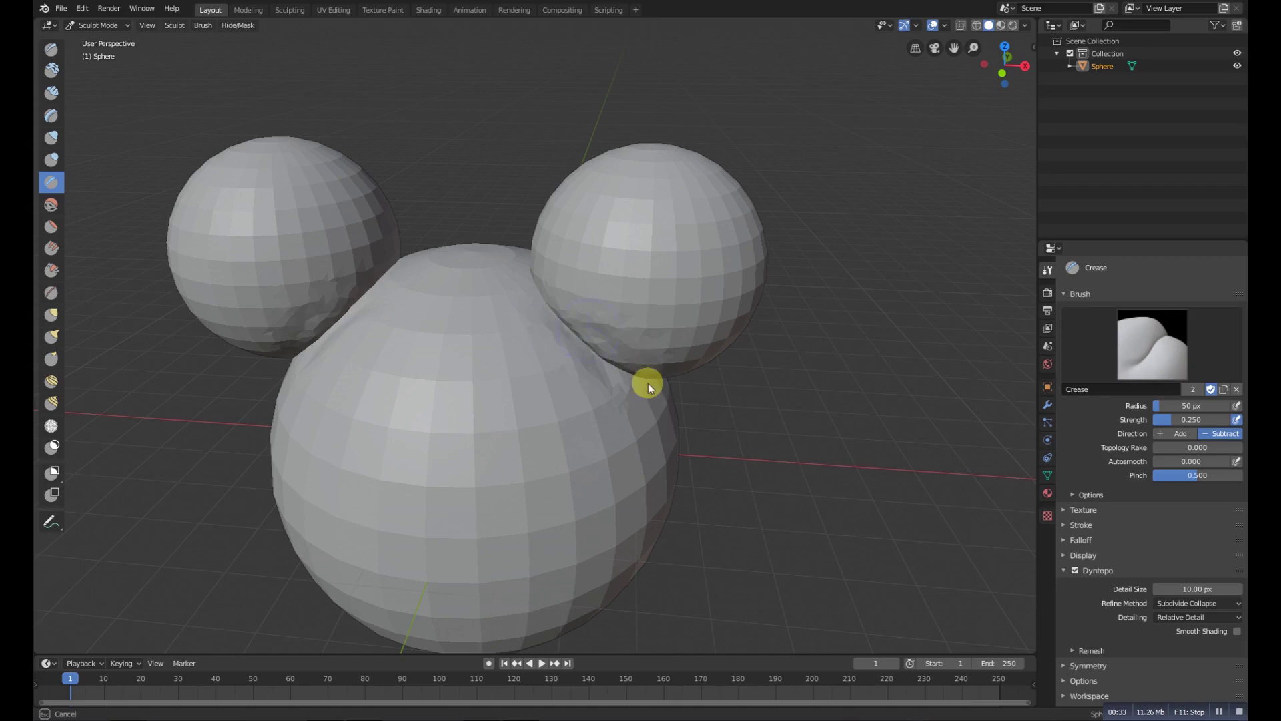
{"action": "left_click_drag", "start_coordinate": [647, 383], "coordinate": [599, 350]}
Build up the neck with the Blob brush, undo the ridge, and return to Object Mode.
{"action": "mouse_move", "coordinate": [527, 322]}
{"action": "middle_mouse_down"}
{"action": "mouse_move", "coordinate": [619, 373]}
{"action": "mouse_move", "coordinate": [604, 298]}
{"action": "middle_mouse_up"}
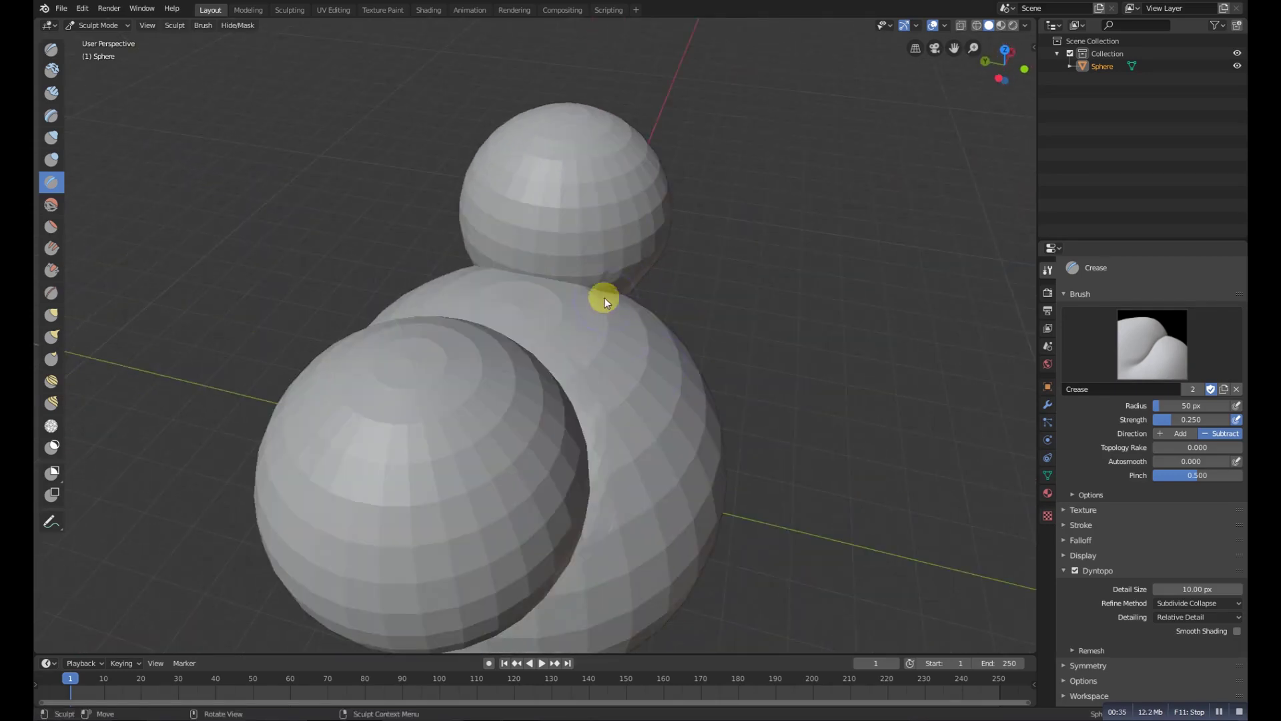
{"action": "left_click", "coordinate": [52, 160]}
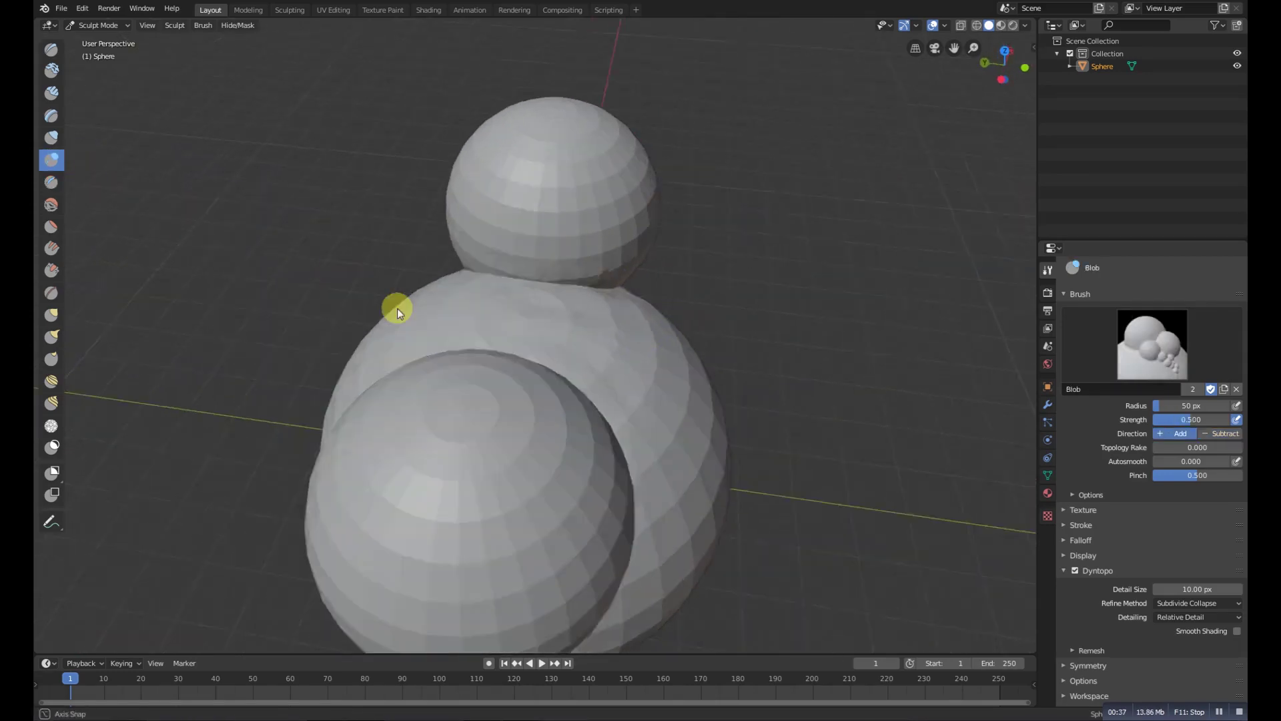
{"action": "middle_click_drag", "start_coordinate": [397, 308], "coordinate": [539, 287]}
{"action": "mouse_move", "coordinate": [538, 287]}
{"action": "left_mouse_down"}
{"action": "mouse_move", "coordinate": [504, 292]}
{"action": "mouse_move", "coordinate": [581, 267]}
{"action": "mouse_move", "coordinate": [481, 306]}
{"action": "mouse_move", "coordinate": [606, 277]}
{"action": "left_mouse_up"}
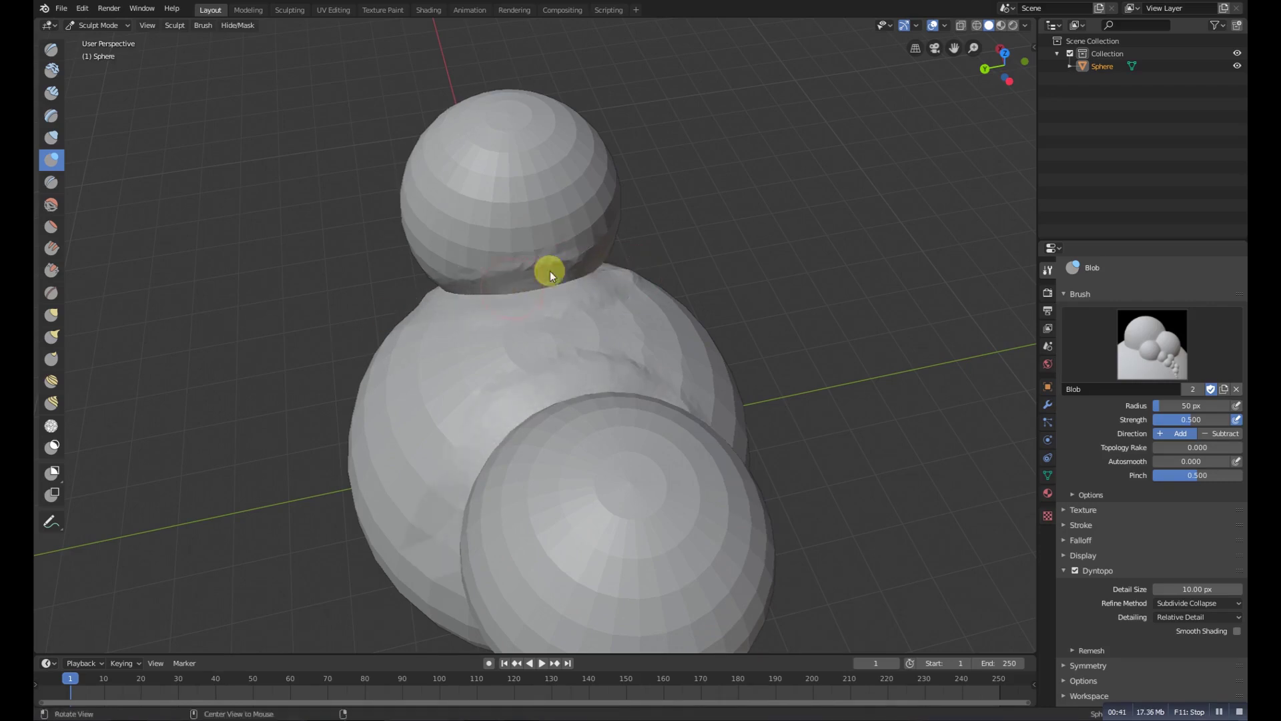
{"action": "middle_click_drag", "start_coordinate": [550, 271], "coordinate": [527, 278]}
{"action": "mouse_move", "coordinate": [527, 279]}
{"action": "left_mouse_down"}
{"action": "mouse_move", "coordinate": [526, 298]}
{"action": "mouse_move", "coordinate": [449, 331]}
{"action": "mouse_move", "coordinate": [610, 266]}
{"action": "left_mouse_up"}
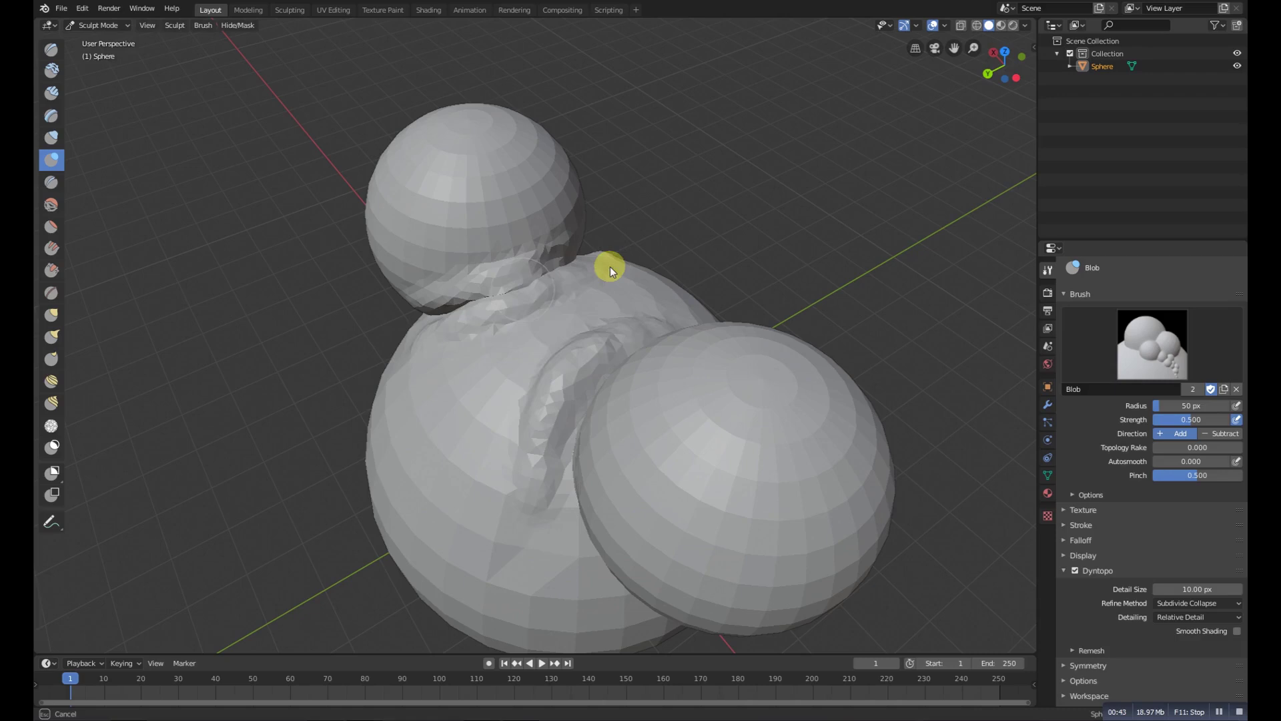
{"action": "key", "text": "ctrl+z"}
{"action": "key", "text": "ctrl+z"}
{"action": "key", "text": "ctrl+z"}
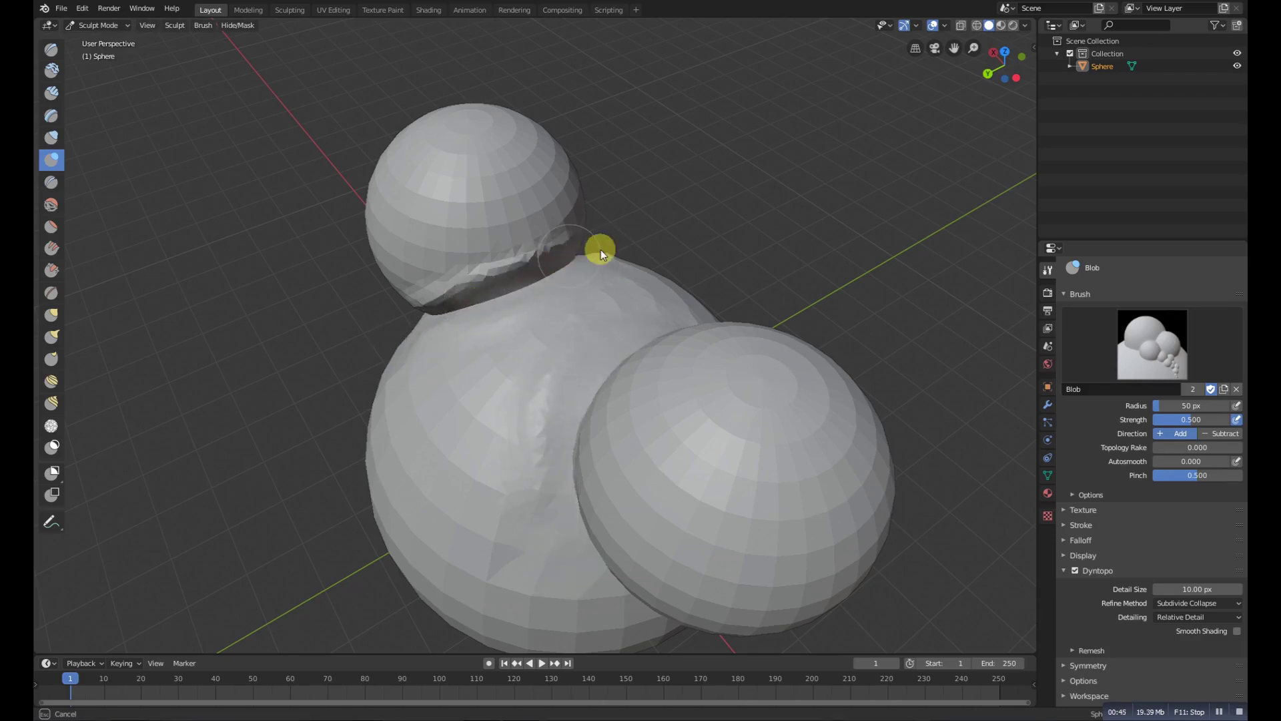
{"action": "mouse_move", "coordinate": [601, 249]}
{"action": "middle_mouse_down"}
{"action": "mouse_move", "coordinate": [666, 257]}
{"action": "mouse_move", "coordinate": [586, 215]}
{"action": "middle_mouse_up"}
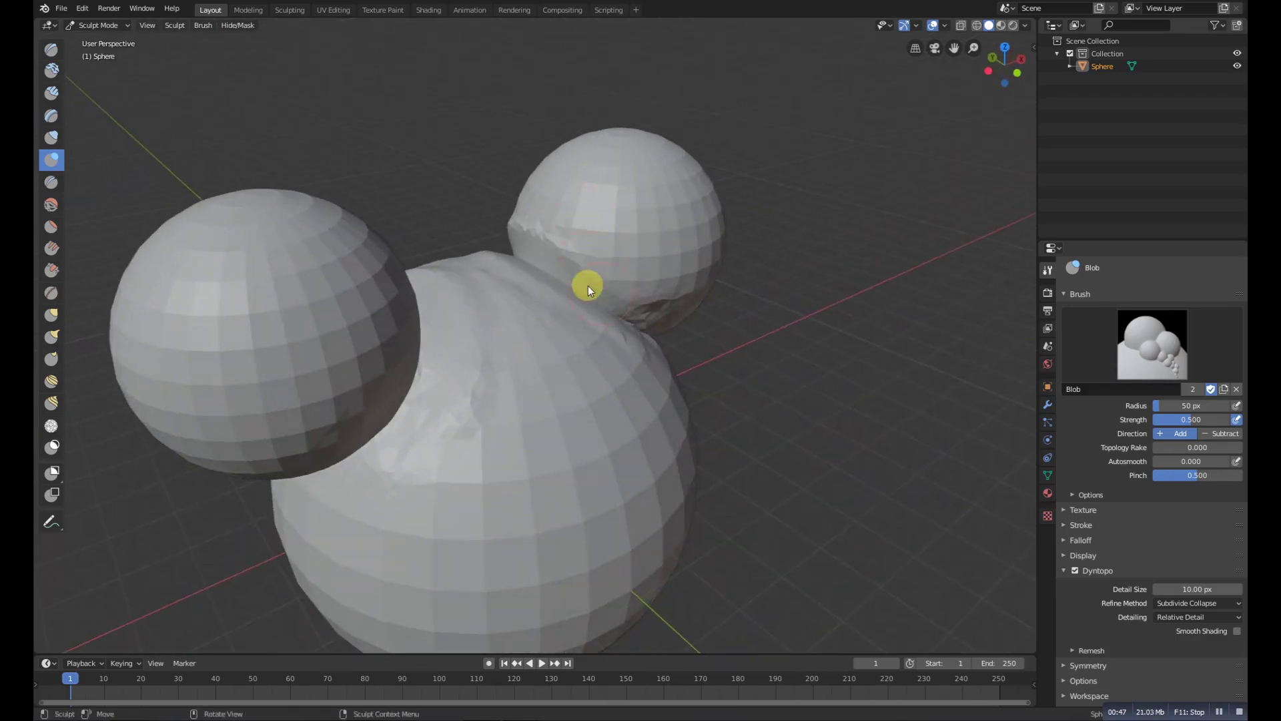
{"action": "left_click", "coordinate": [98, 25]}
Search the add-ons preferences for 'bool' to confirm Bool Tool is enabled.
{"action": "key", "text": "KP_1"}
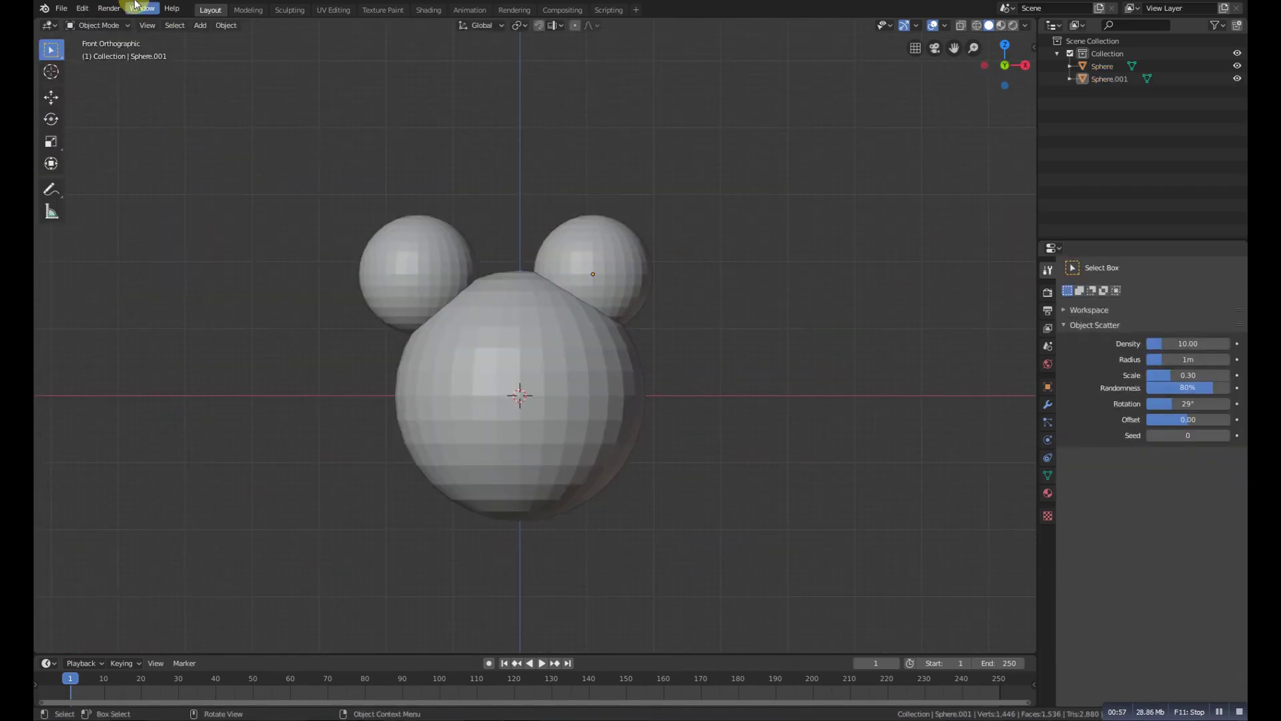
{"action": "left_click", "coordinate": [83, 8]}
{"action": "left_click", "coordinate": [102, 177]}
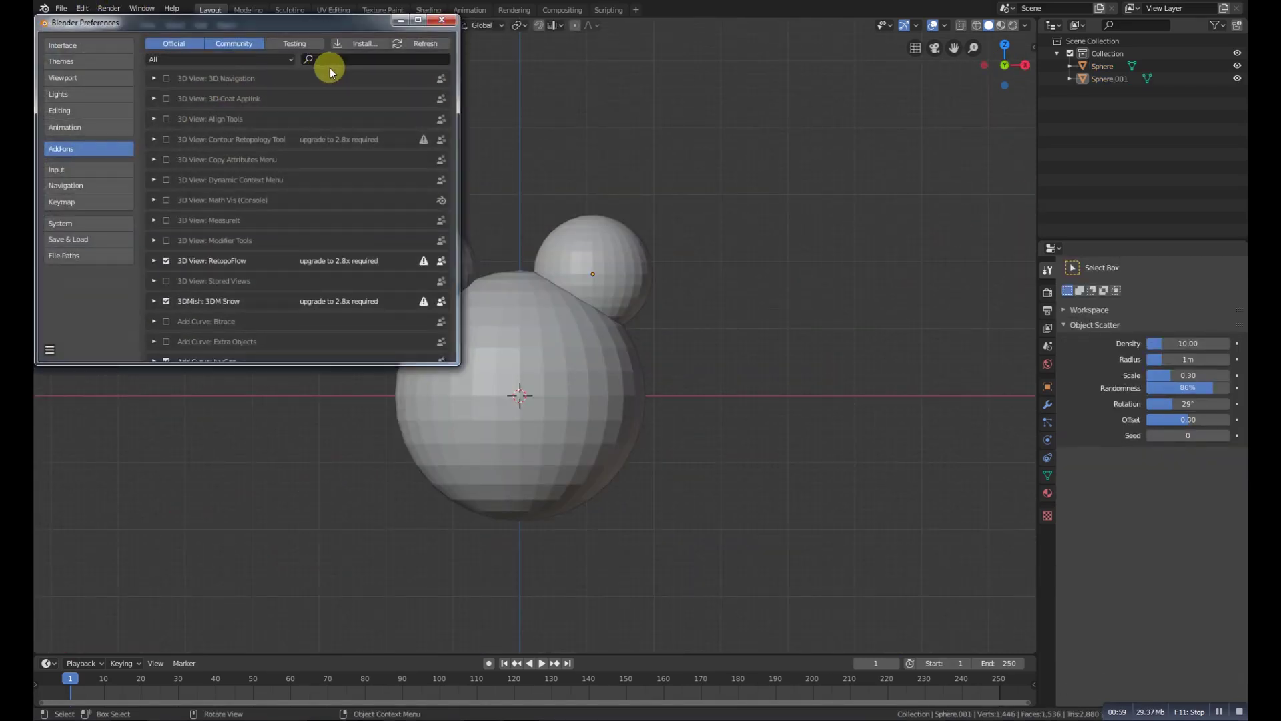
{"action": "left_click", "coordinate": [331, 62]}
{"action": "type", "text": "bool"}
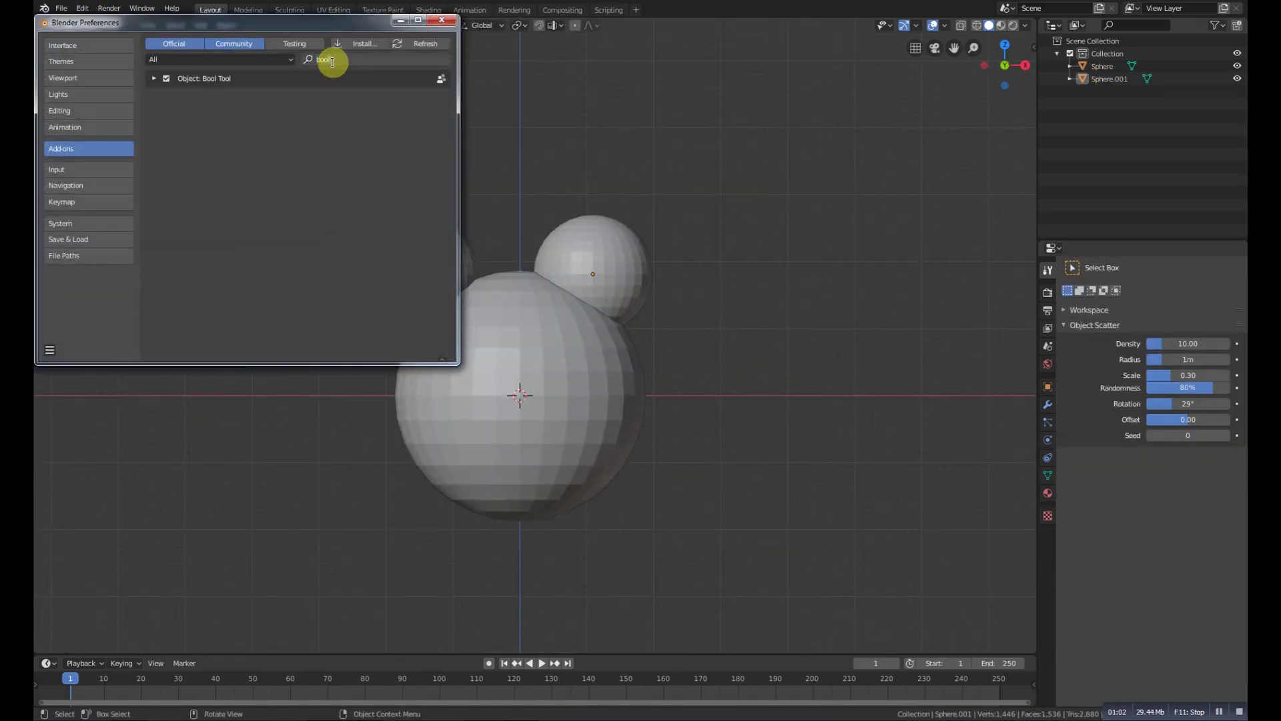
Save the preferences, close them, and select the ear spheres plus the head.
{"action": "left_click", "coordinate": [49, 348]}
{"action": "left_click", "coordinate": [67, 316]}
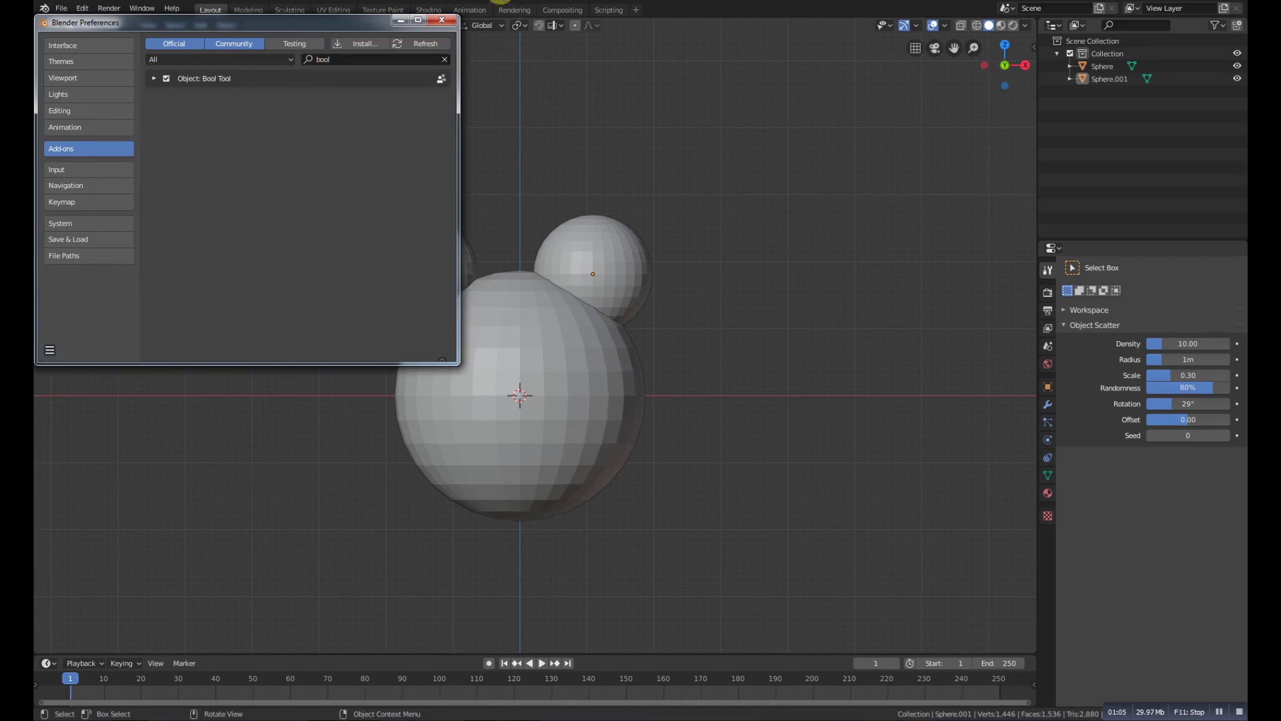
{"action": "left_click", "coordinate": [441, 20]}
{"action": "left_click", "coordinate": [626, 283]}
{"action": "left_click", "coordinate": [569, 352], "text": "shift"}
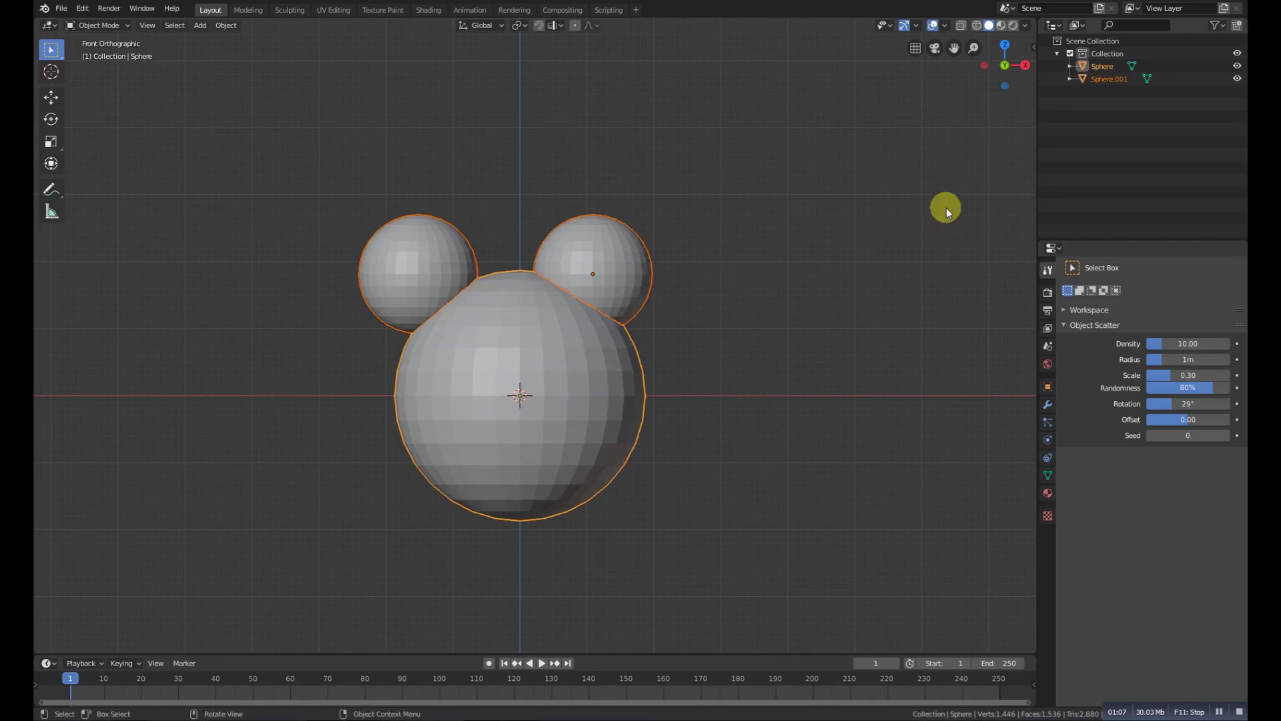
Bool Tool Auto Union the ears and head, then sculpt with dynamic topology at 10 px detail.
{"action": "key", "text": "n"}
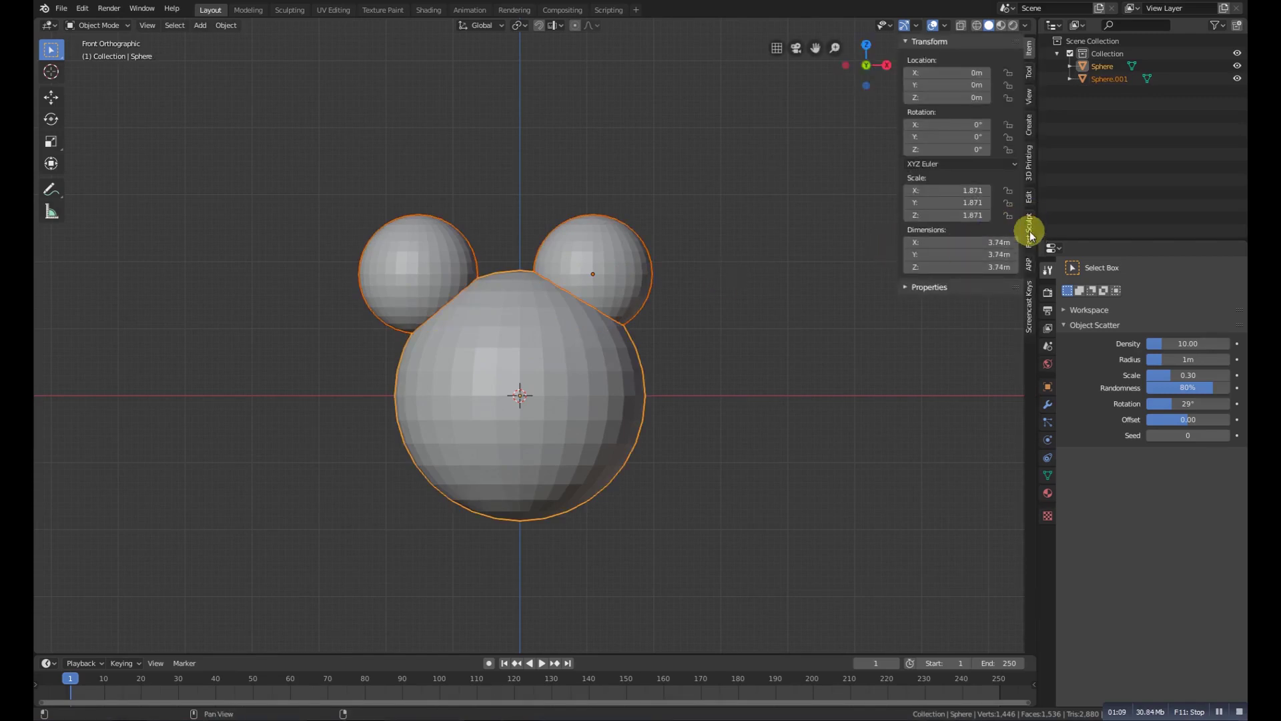
{"action": "left_click", "coordinate": [1030, 198]}
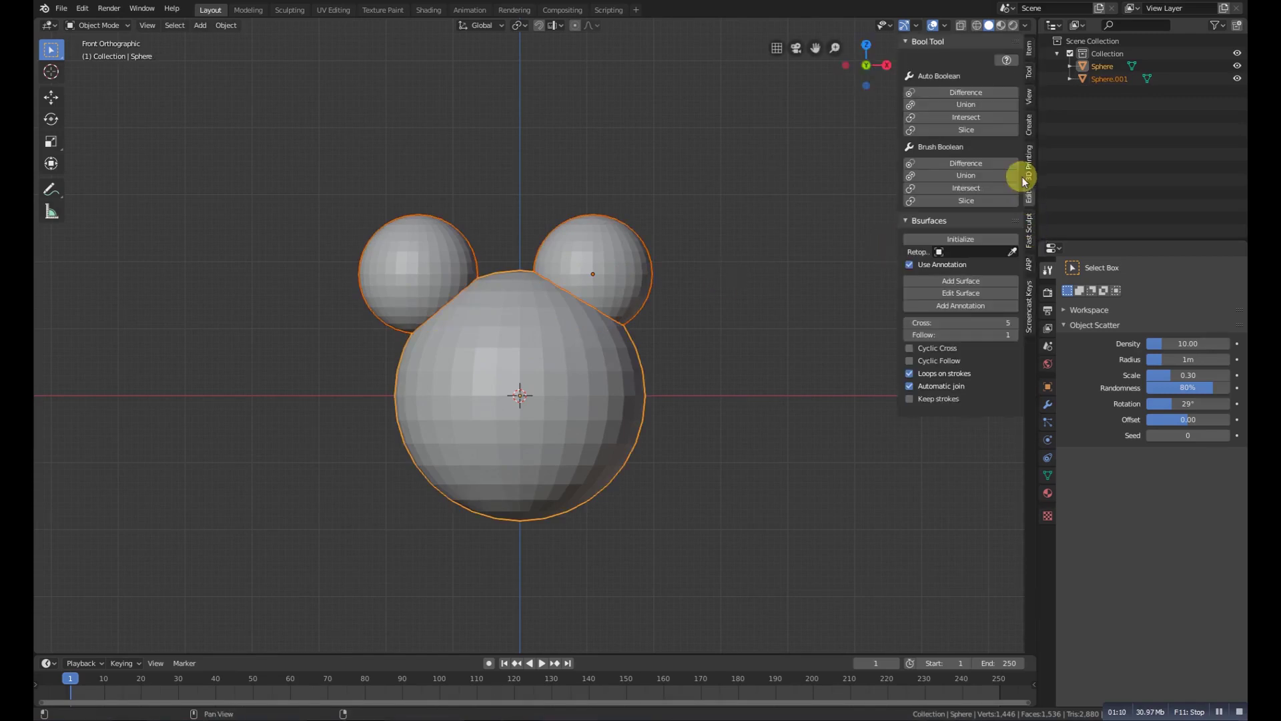
{"action": "left_click", "coordinate": [967, 106]}
{"action": "left_click", "coordinate": [90, 25]}
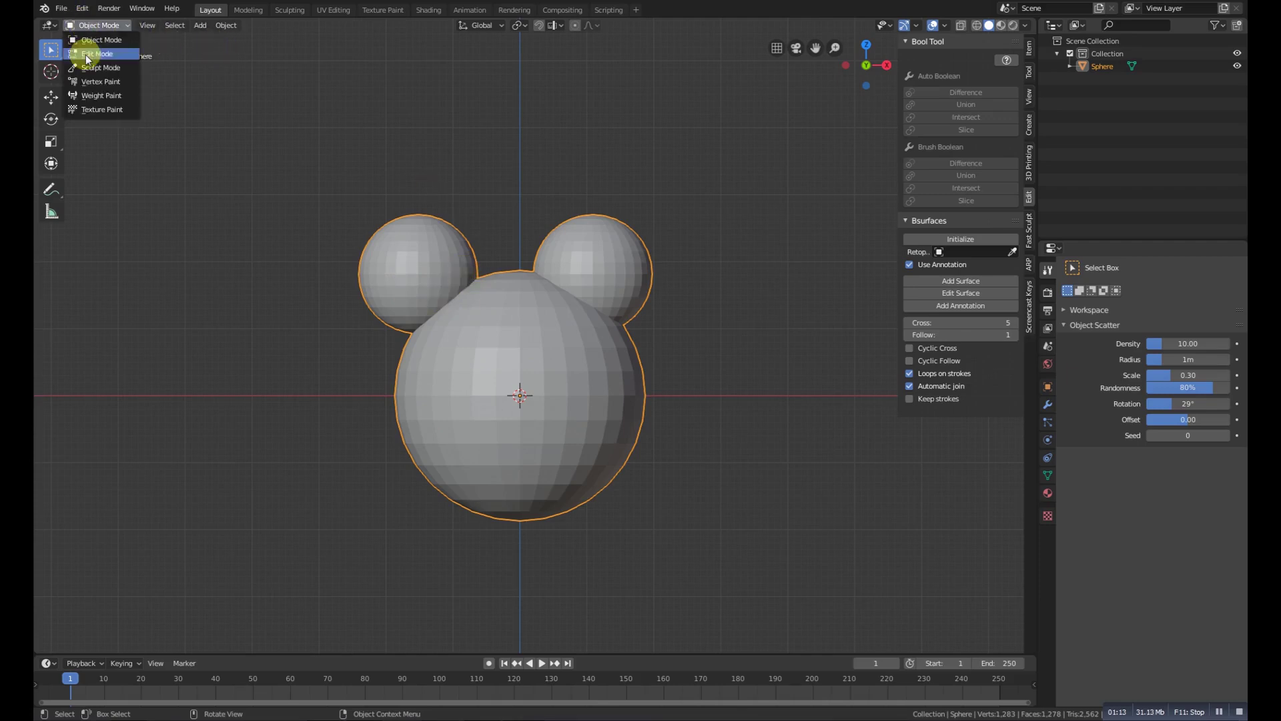
{"action": "left_click", "coordinate": [93, 67]}
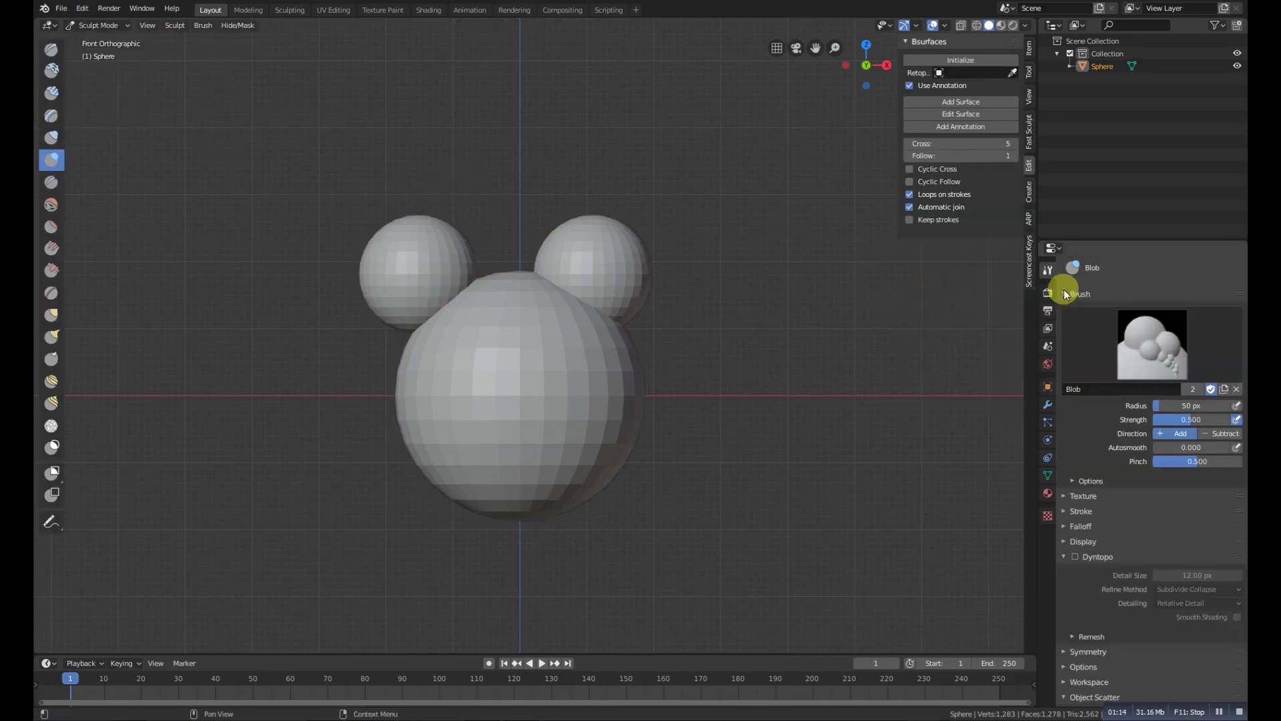
{"action": "left_click", "coordinate": [1077, 554]}
{"action": "left_click", "coordinate": [1205, 588]}
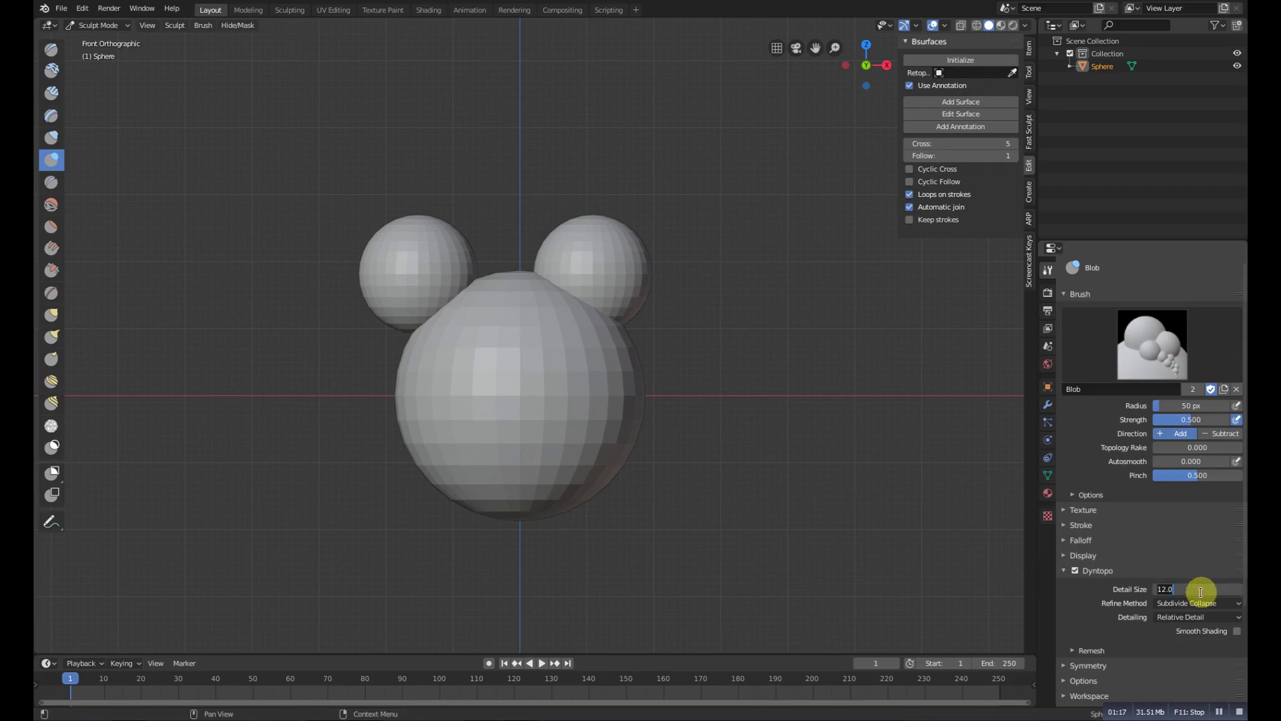
{"action": "type", "text": "10"}
{"action": "key", "text": "Return"}
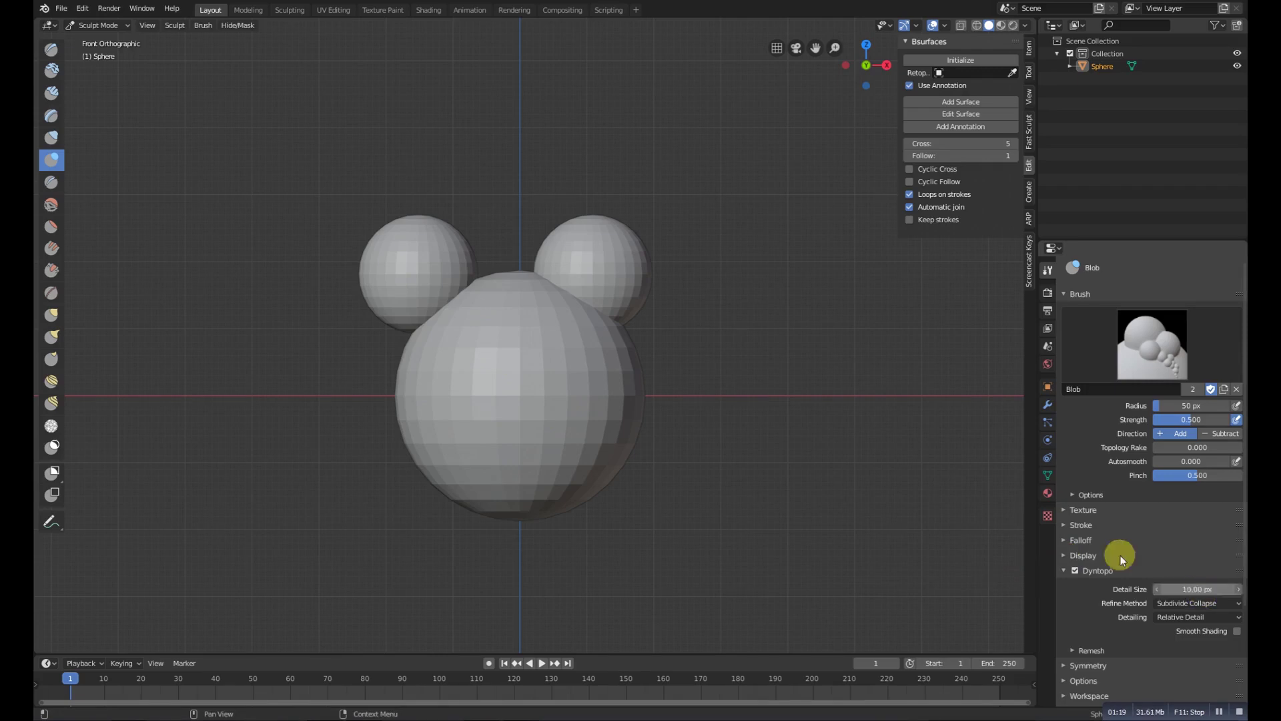
Blob the head top and neck between the ears, smoothing the gouge and crevice beside the left ear.
{"action": "scroll", "coordinate": [502, 294], "scroll_direction": "up", "scroll_amount": 4}
{"action": "mouse_move", "coordinate": [502, 294]}
{"action": "middle_mouse_down"}
{"action": "mouse_move", "coordinate": [511, 354]}
{"action": "mouse_move", "coordinate": [440, 405]}
{"action": "middle_mouse_up"}
{"action": "scroll", "coordinate": [441, 405], "scroll_direction": "down", "scroll_amount": 3}
{"action": "left_click_drag", "start_coordinate": [514, 337], "coordinate": [542, 357]}
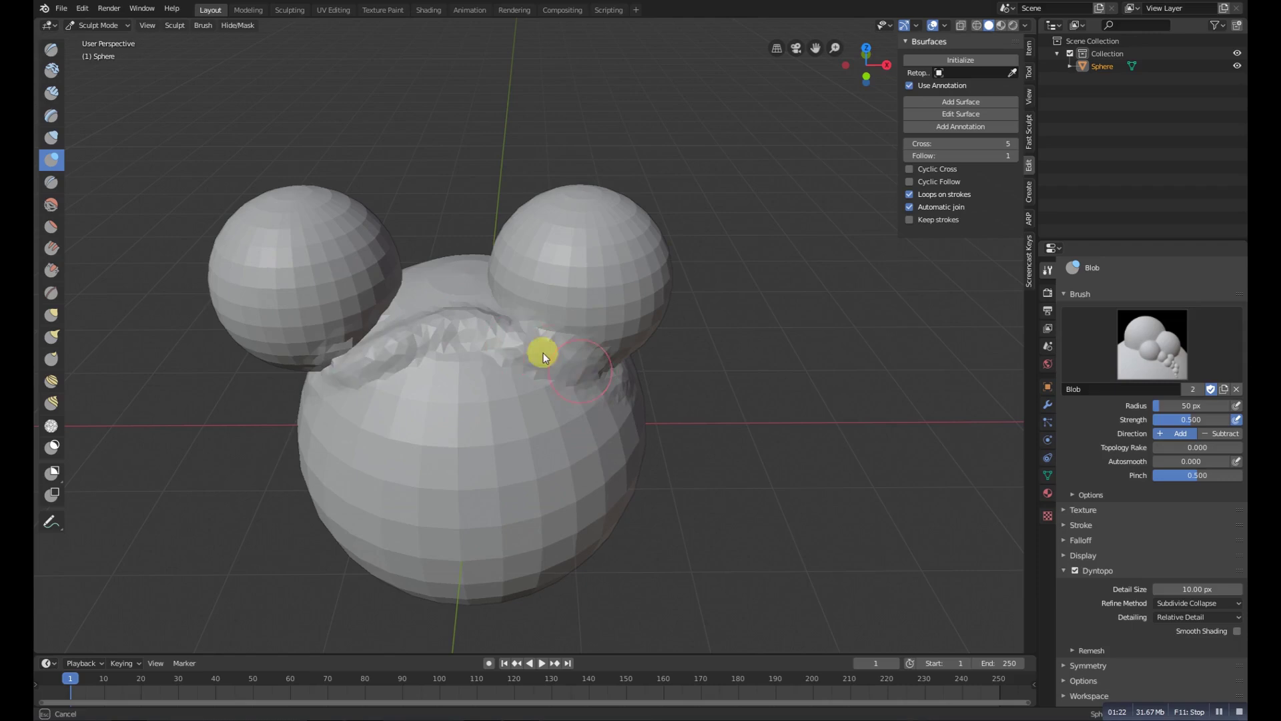
{"action": "mouse_move", "coordinate": [571, 362]}
{"action": "middle_mouse_down"}
{"action": "mouse_move", "coordinate": [618, 367]}
{"action": "mouse_move", "coordinate": [491, 306]}
{"action": "middle_mouse_up"}
{"action": "left_click_drag", "start_coordinate": [490, 306], "coordinate": [582, 317]}
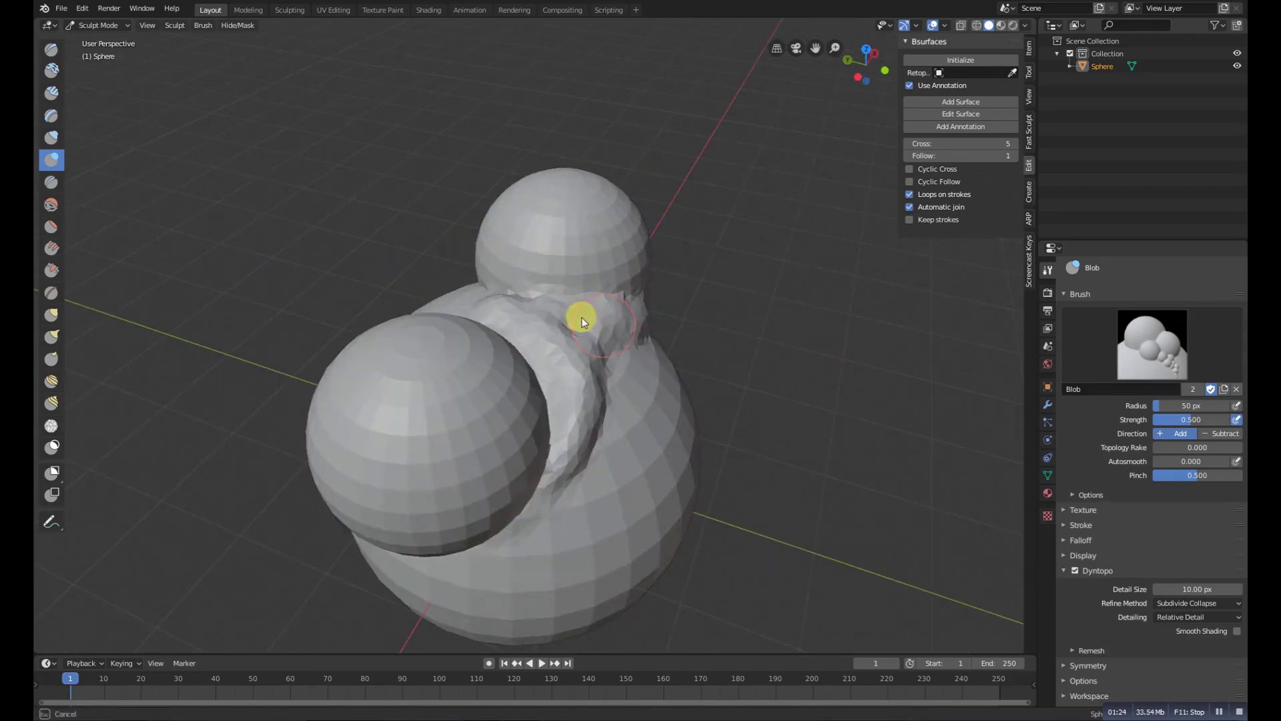
{"action": "mouse_move", "coordinate": [582, 318]}
{"action": "middle_mouse_down"}
{"action": "mouse_move", "coordinate": [567, 367]}
{"action": "mouse_move", "coordinate": [492, 349]}
{"action": "middle_mouse_up"}
{"action": "left_click_drag", "start_coordinate": [492, 349], "coordinate": [651, 413], "text": "shift"}
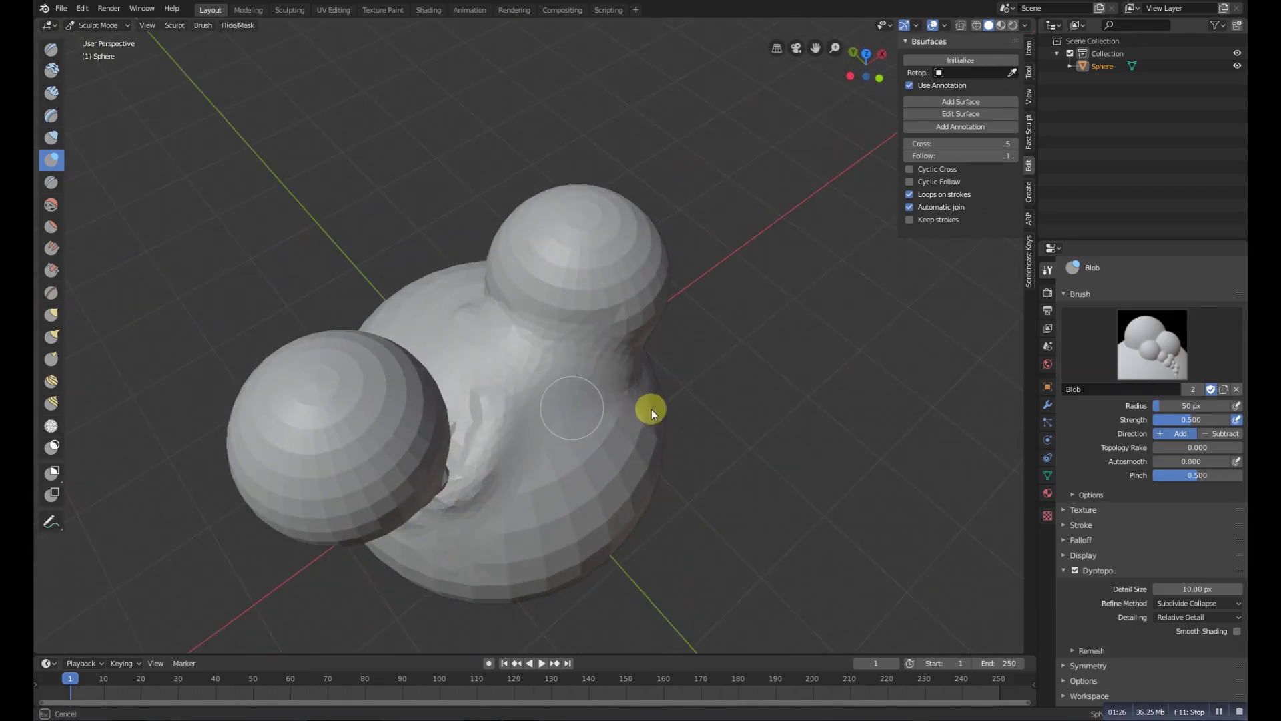
{"action": "mouse_move", "coordinate": [543, 395]}
{"action": "left_mouse_down", "text": "shift"}
{"action": "mouse_move", "coordinate": [485, 423]}
{"action": "mouse_move", "coordinate": [751, 446]}
{"action": "left_mouse_up", "text": "shift"}
{"action": "mouse_move", "coordinate": [752, 446]}
{"action": "middle_mouse_down"}
{"action": "mouse_move", "coordinate": [684, 377]}
{"action": "mouse_move", "coordinate": [1099, 619]}
{"action": "middle_mouse_up"}
{"action": "scroll", "coordinate": [1099, 622], "scroll_direction": "down", "scroll_amount": 1}
Turn off X-axis mirroring and sculpt the neck and the left ear's join.
{"action": "left_click", "coordinate": [1137, 639]}
{"action": "scroll", "coordinate": [1161, 631], "scroll_direction": "down", "scroll_amount": 1}
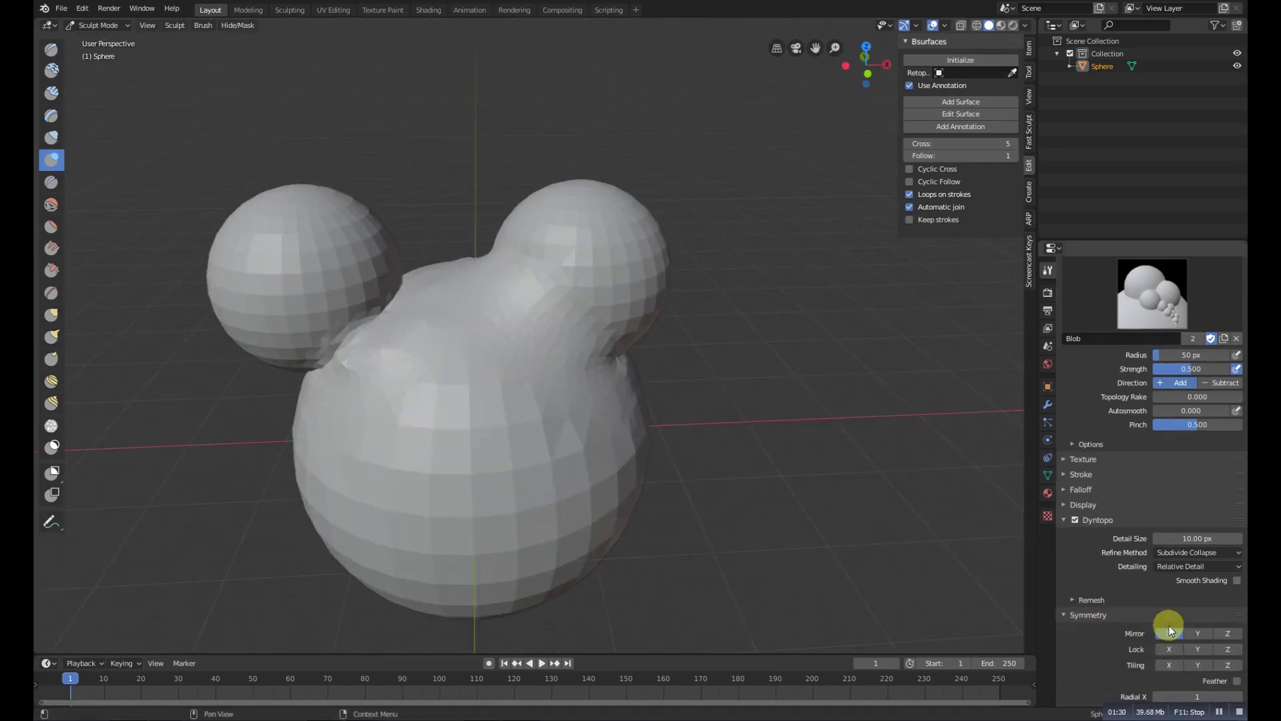
{"action": "left_click", "coordinate": [1168, 634]}
{"action": "mouse_move", "coordinate": [539, 347]}
{"action": "middle_mouse_down"}
{"action": "mouse_move", "coordinate": [716, 378]}
{"action": "mouse_move", "coordinate": [566, 331]}
{"action": "mouse_move", "coordinate": [645, 339]}
{"action": "middle_mouse_up"}
{"action": "mouse_move", "coordinate": [644, 338]}
{"action": "left_mouse_down"}
{"action": "mouse_move", "coordinate": [522, 328]}
{"action": "mouse_move", "coordinate": [519, 304]}
{"action": "mouse_move", "coordinate": [692, 357]}
{"action": "left_mouse_up"}
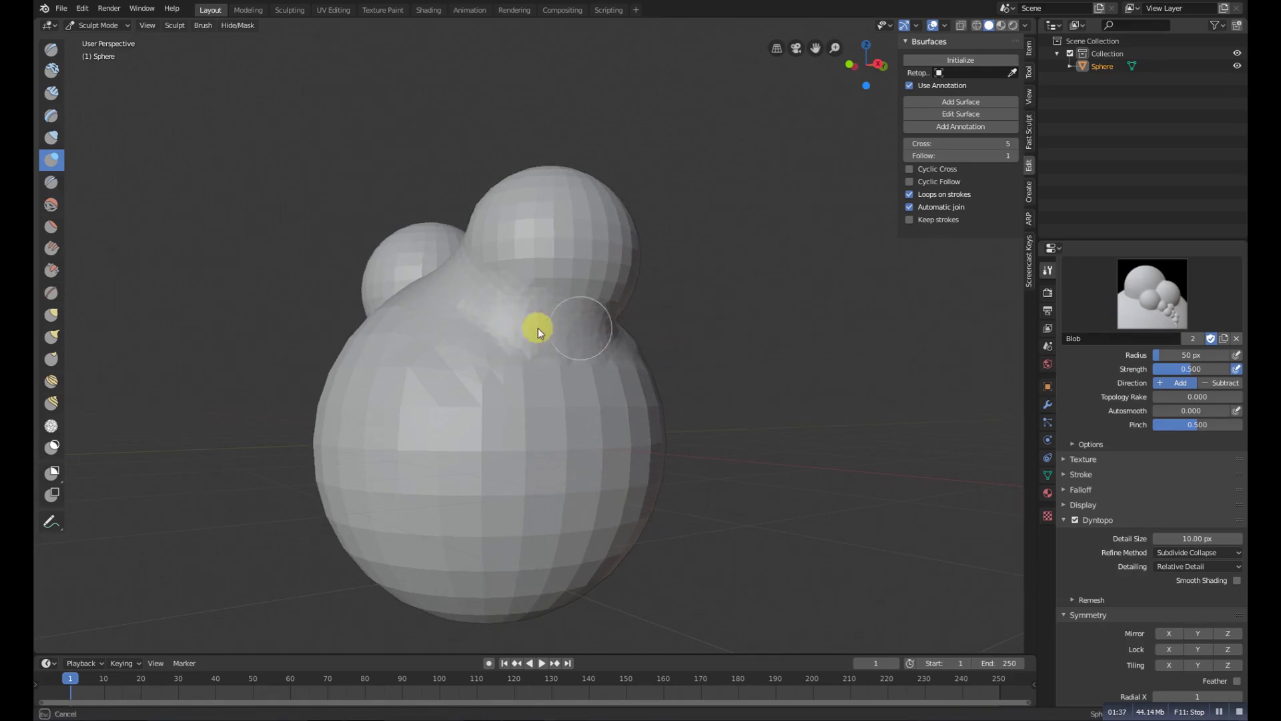
{"action": "mouse_move", "coordinate": [594, 399]}
{"action": "middle_mouse_down"}
{"action": "mouse_move", "coordinate": [687, 403]}
{"action": "mouse_move", "coordinate": [602, 397]}
{"action": "mouse_move", "coordinate": [654, 418]}
{"action": "middle_mouse_up"}
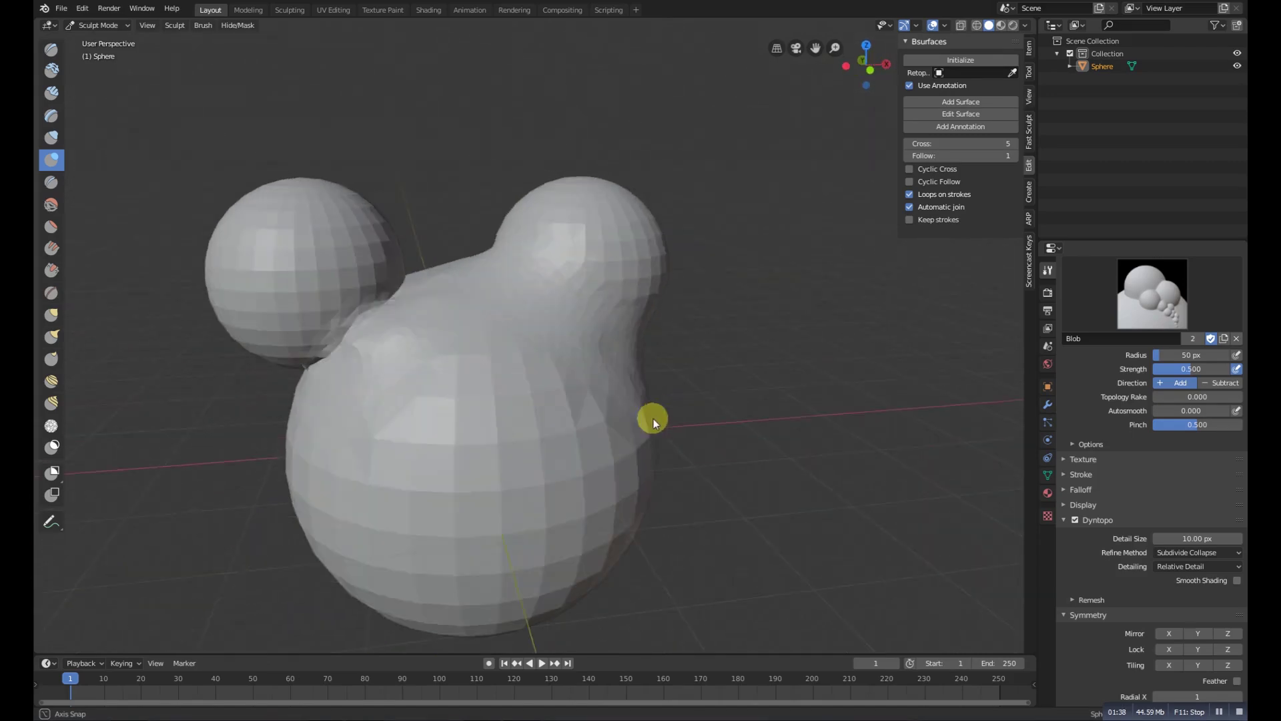
{"action": "left_click_drag", "start_coordinate": [335, 312], "coordinate": [364, 324]}
{"action": "mouse_move", "coordinate": [363, 324]}
{"action": "middle_mouse_down"}
{"action": "mouse_move", "coordinate": [436, 274]}
{"action": "mouse_move", "coordinate": [472, 272]}
{"action": "mouse_move", "coordinate": [409, 289]}
{"action": "mouse_move", "coordinate": [358, 367]}
{"action": "mouse_move", "coordinate": [571, 269]}
{"action": "mouse_move", "coordinate": [458, 266]}
{"action": "mouse_move", "coordinate": [666, 349]}
{"action": "middle_mouse_up"}
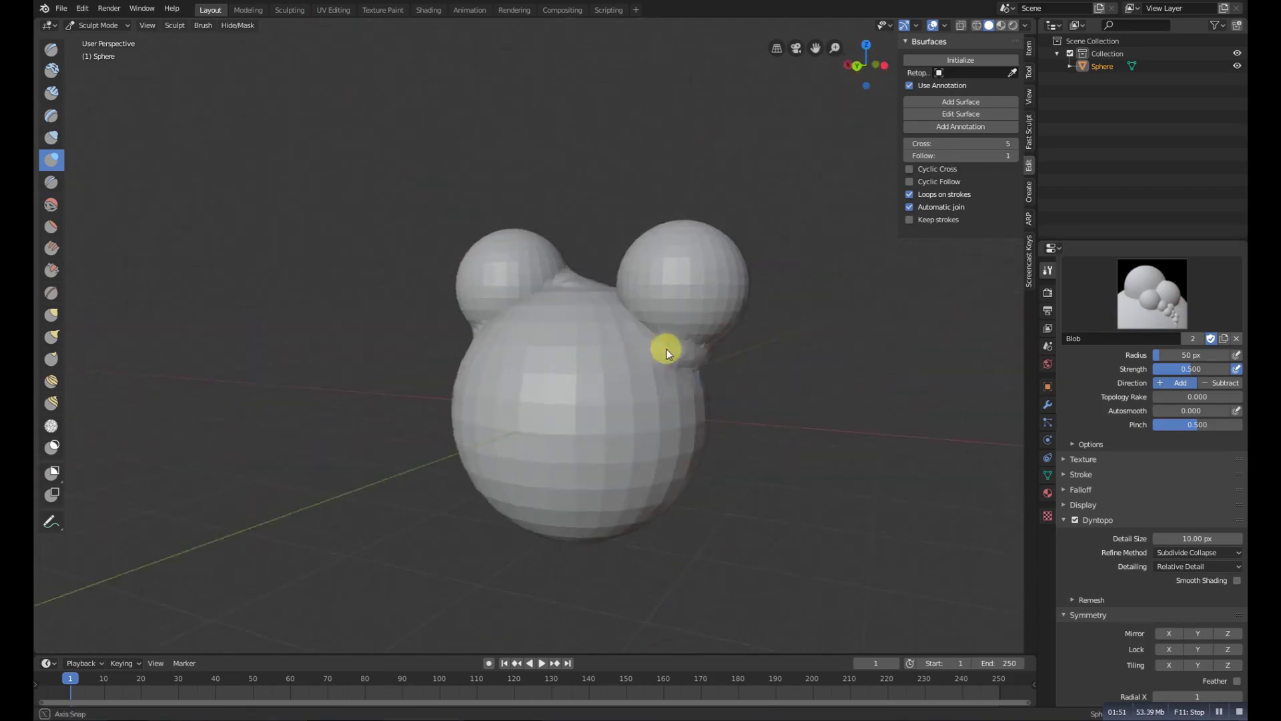
{"action": "mouse_move", "coordinate": [607, 316]}
{"action": "middle_mouse_down"}
{"action": "mouse_move", "coordinate": [543, 354]}
{"action": "mouse_move", "coordinate": [582, 473]}
{"action": "mouse_move", "coordinate": [578, 439]}
{"action": "mouse_move", "coordinate": [492, 435]}
{"action": "middle_mouse_up"}
{"action": "mouse_move", "coordinate": [584, 494]}
{"action": "middle_mouse_down"}
{"action": "mouse_move", "coordinate": [293, 400]}
{"action": "mouse_move", "coordinate": [682, 430]}
{"action": "middle_mouse_up"}
{"action": "scroll", "coordinate": [682, 430], "scroll_direction": "up", "scroll_amount": 3}
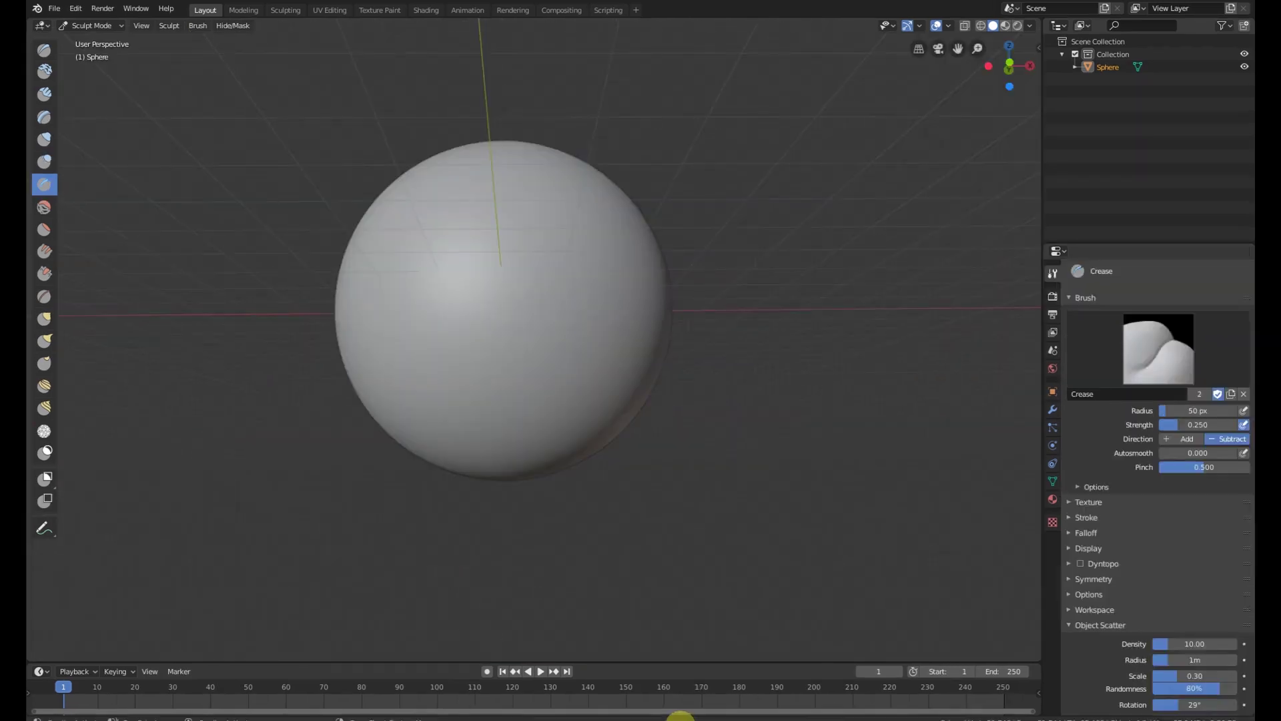
Carve crease strokes down the sphere's front and lower the brush strength to 0.177.
{"action": "middle_click_drag", "start_coordinate": [715, 373], "coordinate": [490, 228]}
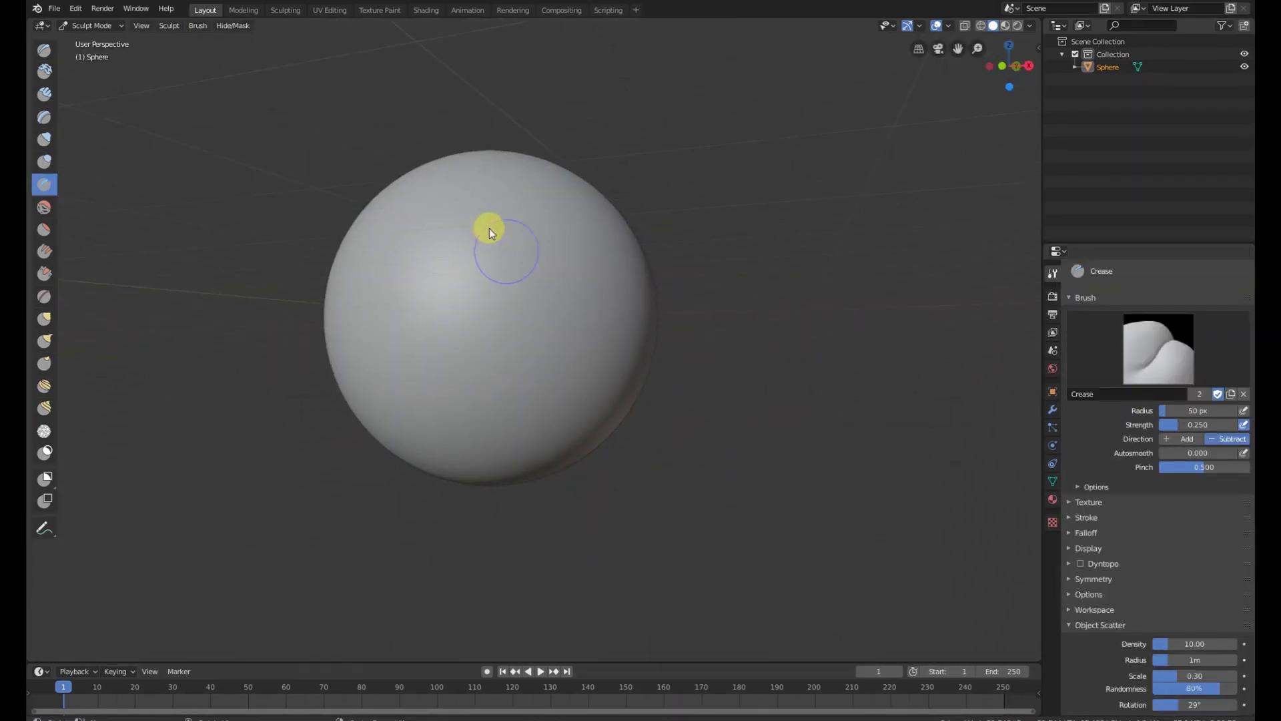
{"action": "left_click_drag", "start_coordinate": [499, 179], "coordinate": [432, 278]}
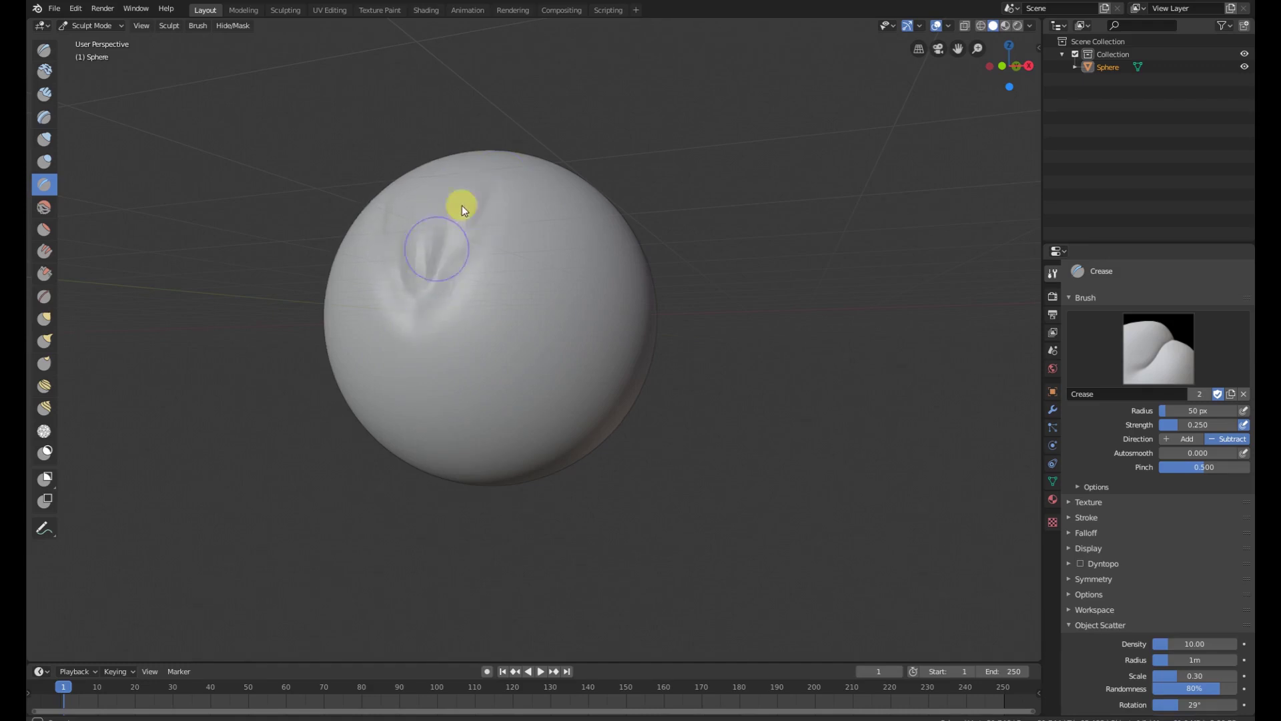
{"action": "mouse_move", "coordinate": [462, 205]}
{"action": "middle_mouse_down"}
{"action": "mouse_move", "coordinate": [539, 281]}
{"action": "mouse_move", "coordinate": [582, 361]}
{"action": "mouse_move", "coordinate": [541, 265]}
{"action": "middle_mouse_up"}
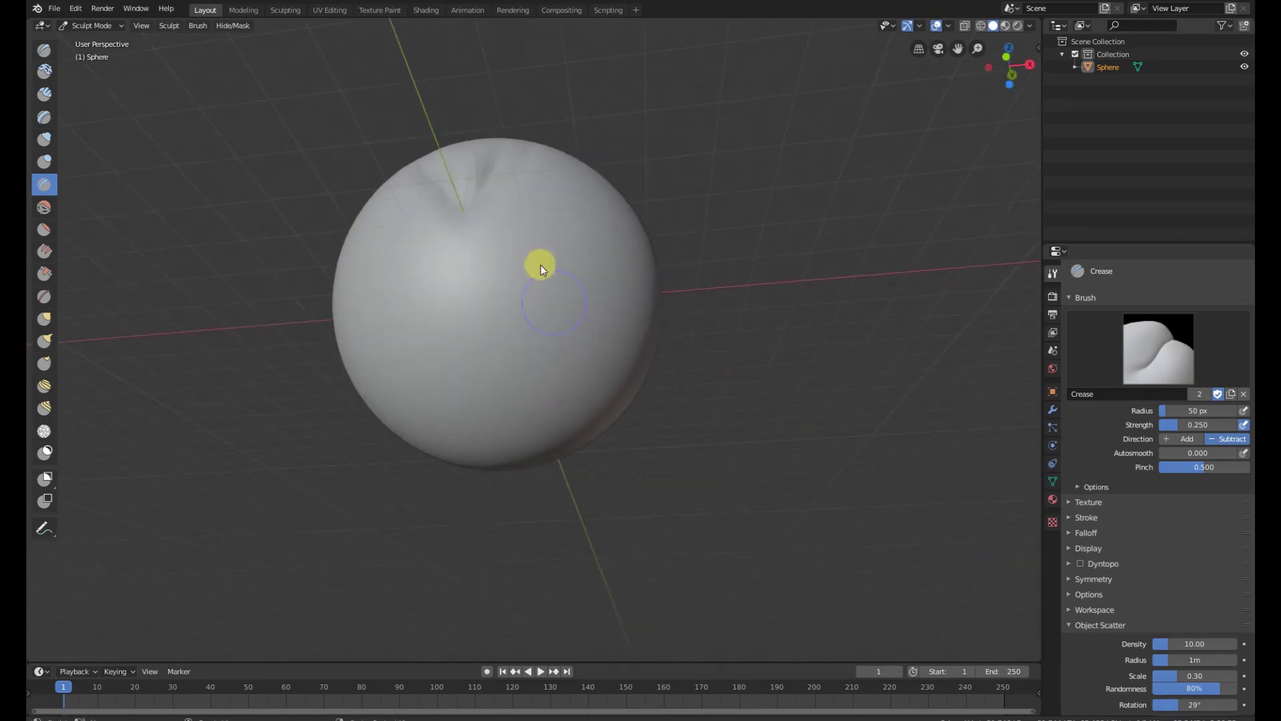
{"action": "mouse_move", "coordinate": [540, 265]}
{"action": "left_mouse_down"}
{"action": "mouse_move", "coordinate": [536, 230]}
{"action": "mouse_move", "coordinate": [493, 315]}
{"action": "left_mouse_up"}
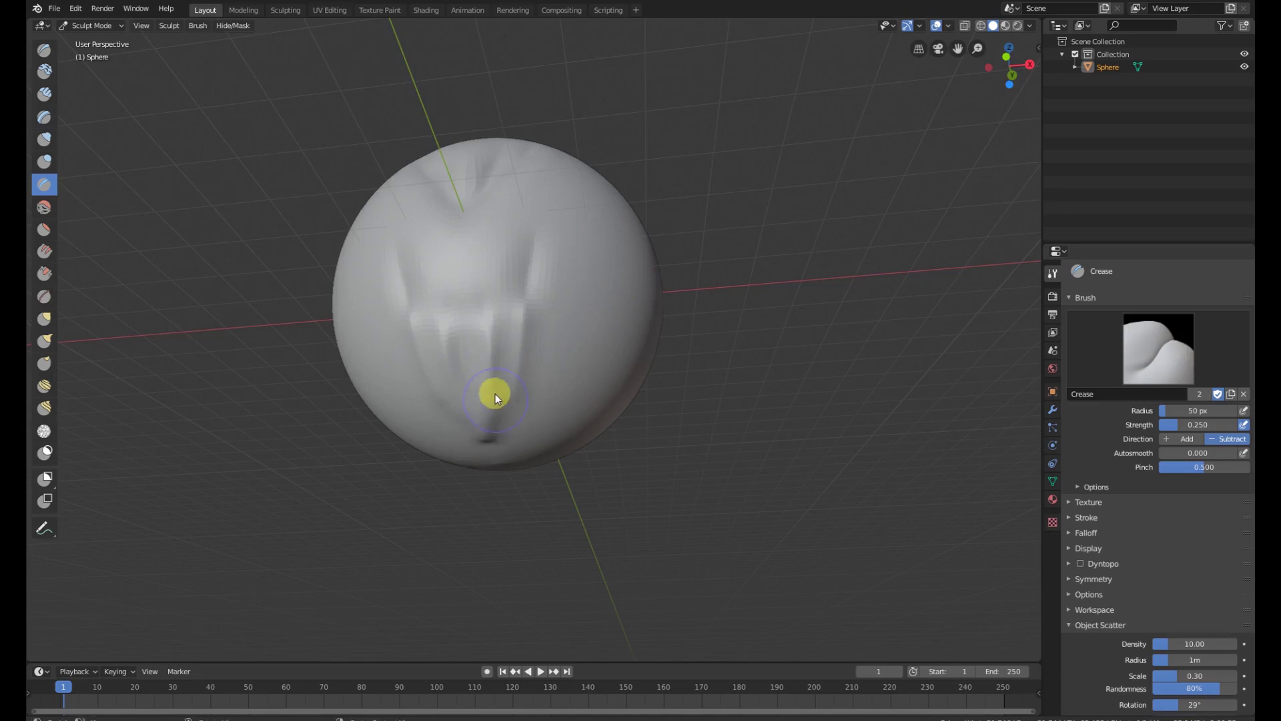
{"action": "middle_click_drag", "start_coordinate": [495, 394], "coordinate": [522, 330]}
{"action": "left_click_drag", "start_coordinate": [1198, 425], "coordinate": [1182, 424]}
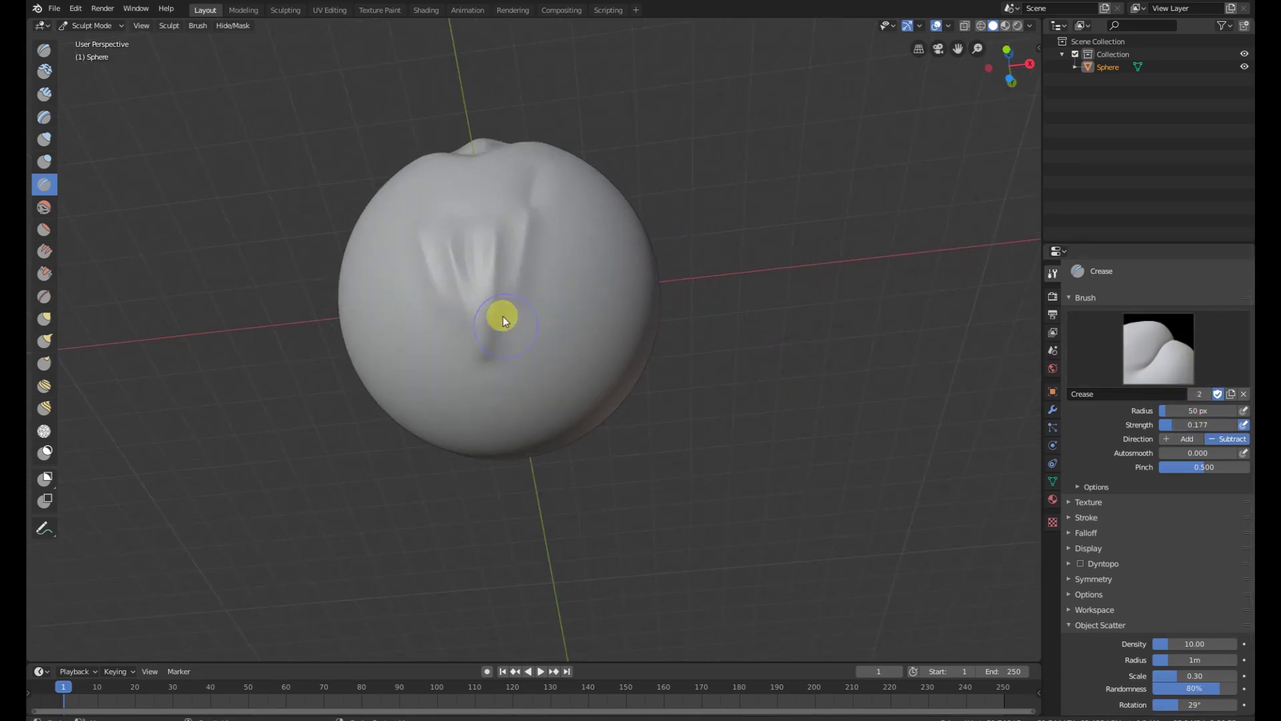
Deepen the central crease and add crease streaks across the sphere's lower surface.
{"action": "mouse_move", "coordinate": [470, 392]}
{"action": "left_mouse_down"}
{"action": "mouse_move", "coordinate": [494, 280]}
{"action": "mouse_move", "coordinate": [547, 259]}
{"action": "left_mouse_up"}
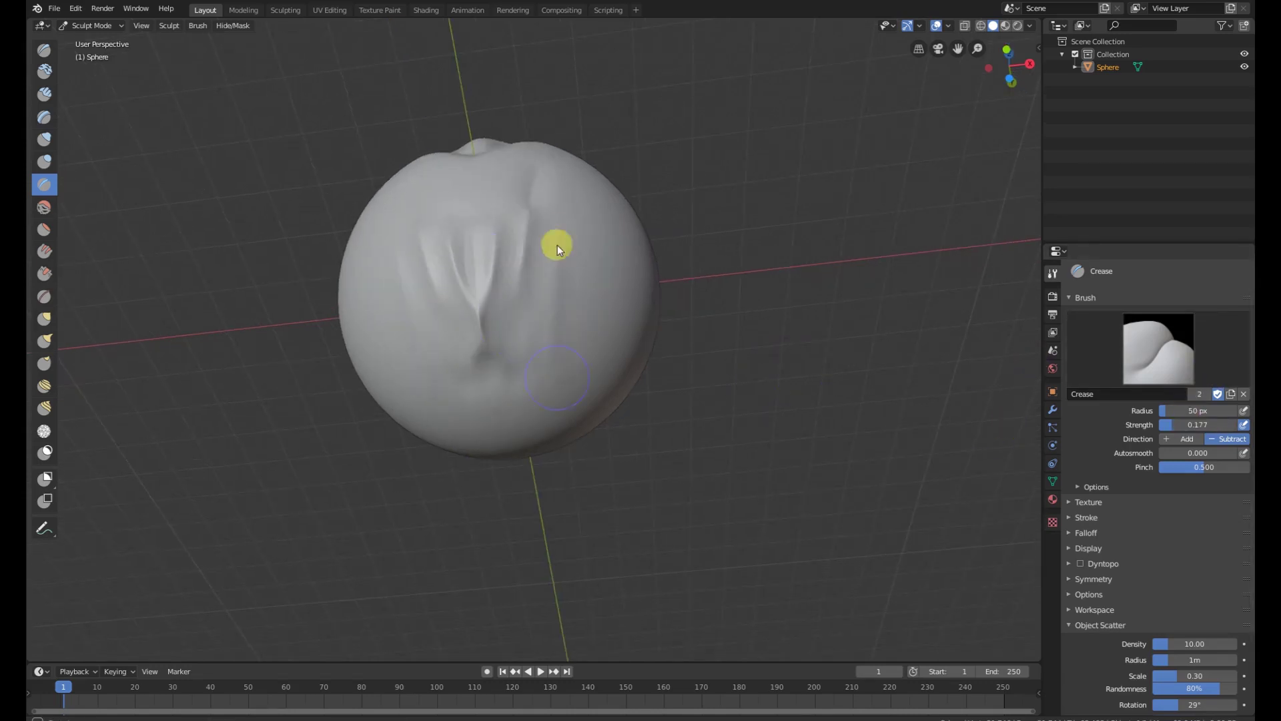
{"action": "middle_click_drag", "start_coordinate": [533, 284], "coordinate": [482, 308]}
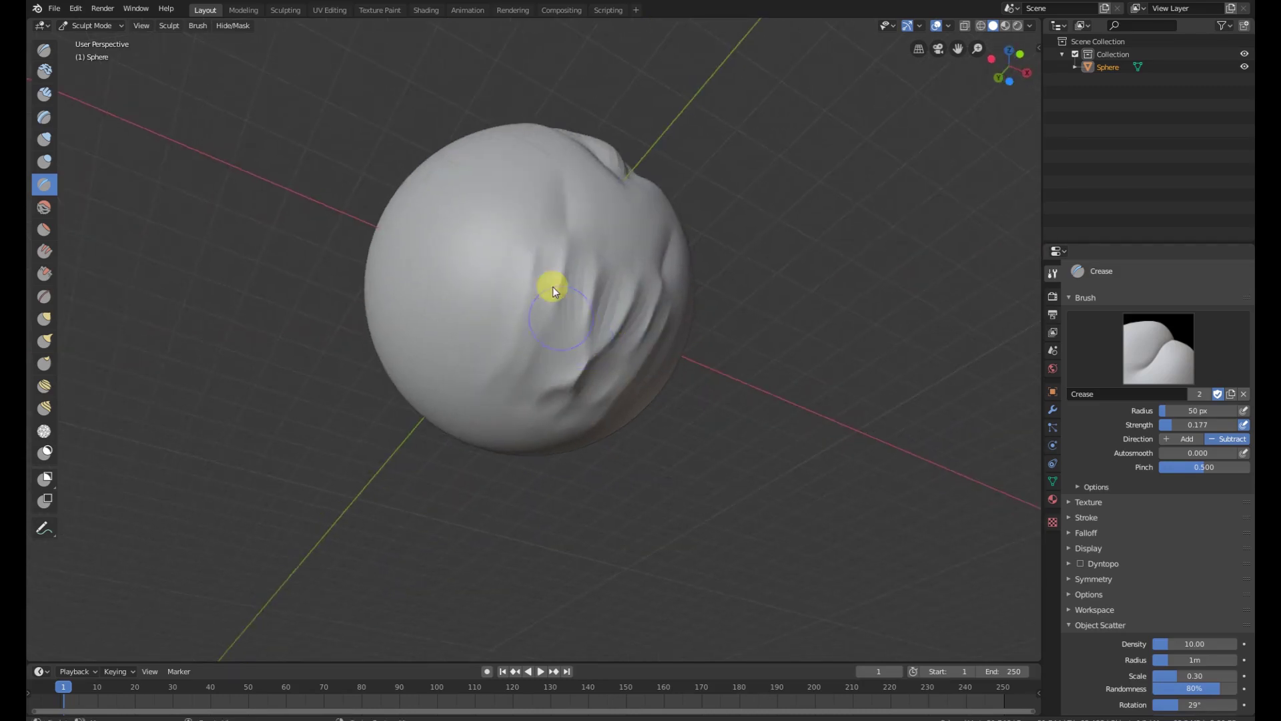
{"action": "mouse_move", "coordinate": [482, 308]}
{"action": "left_mouse_down"}
{"action": "mouse_move", "coordinate": [412, 375]}
{"action": "mouse_move", "coordinate": [458, 226]}
{"action": "left_mouse_up"}
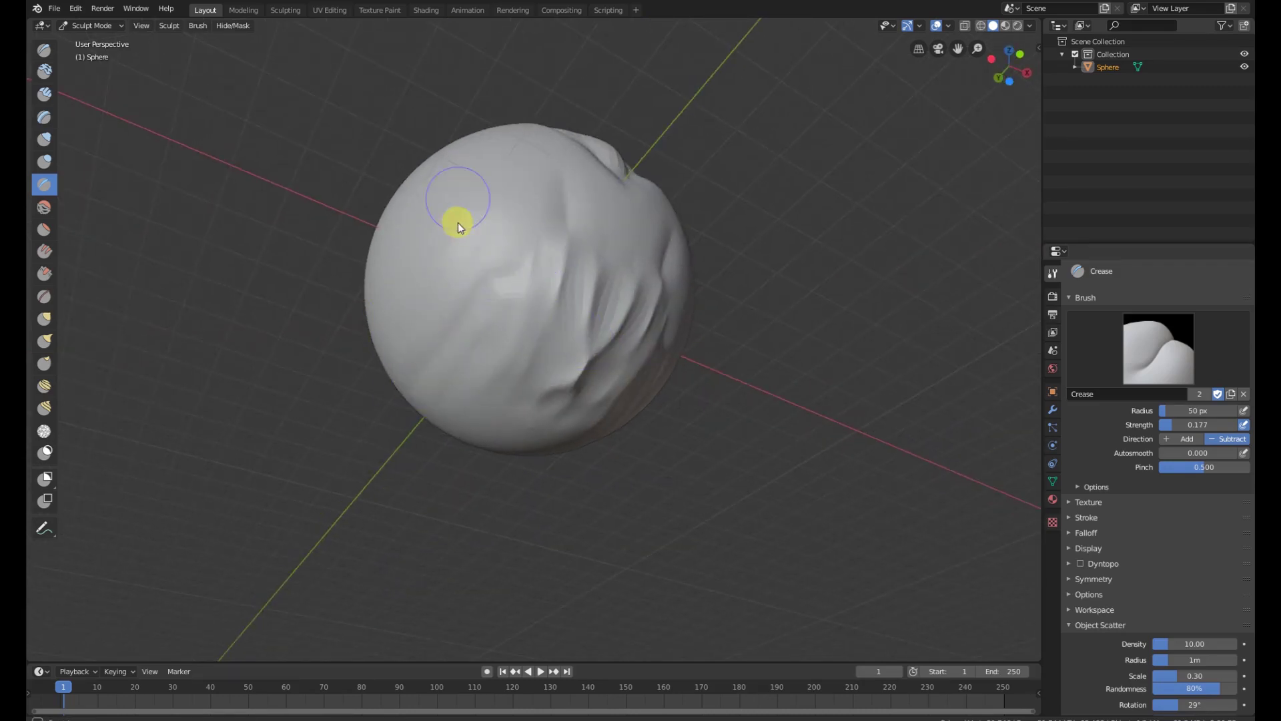
{"action": "middle_click_drag", "start_coordinate": [474, 234], "coordinate": [458, 317]}
{"action": "left_click_drag", "start_coordinate": [426, 435], "coordinate": [567, 344]}
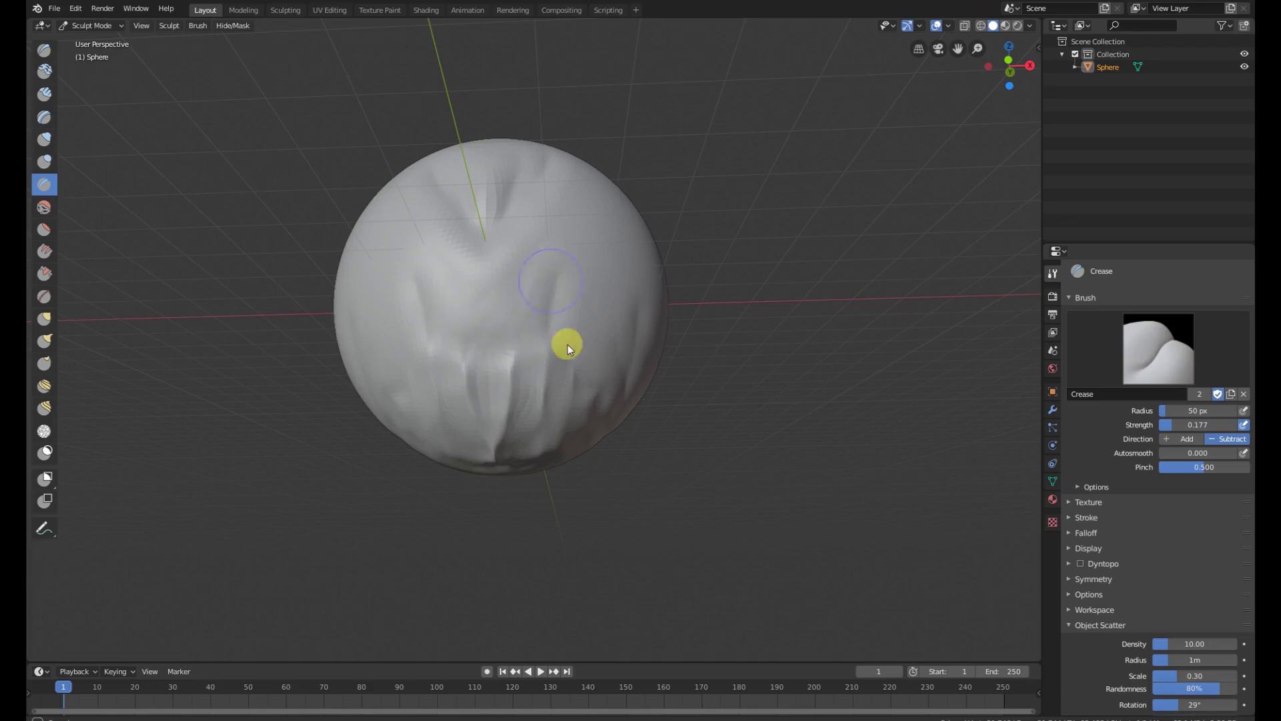
{"action": "mouse_move", "coordinate": [634, 311]}
{"action": "middle_mouse_down"}
{"action": "mouse_move", "coordinate": [568, 303]}
{"action": "mouse_move", "coordinate": [582, 273]}
{"action": "middle_mouse_up"}
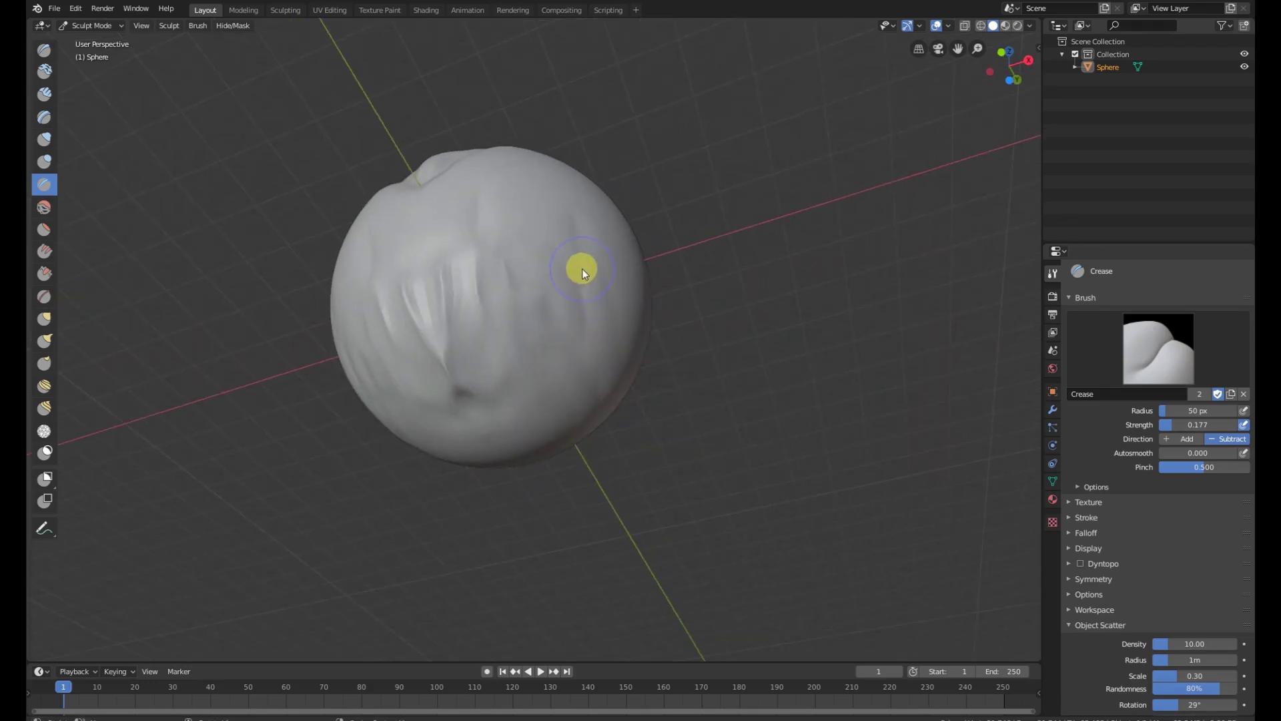
{"action": "middle_click_drag", "start_coordinate": [572, 321], "coordinate": [652, 395]}
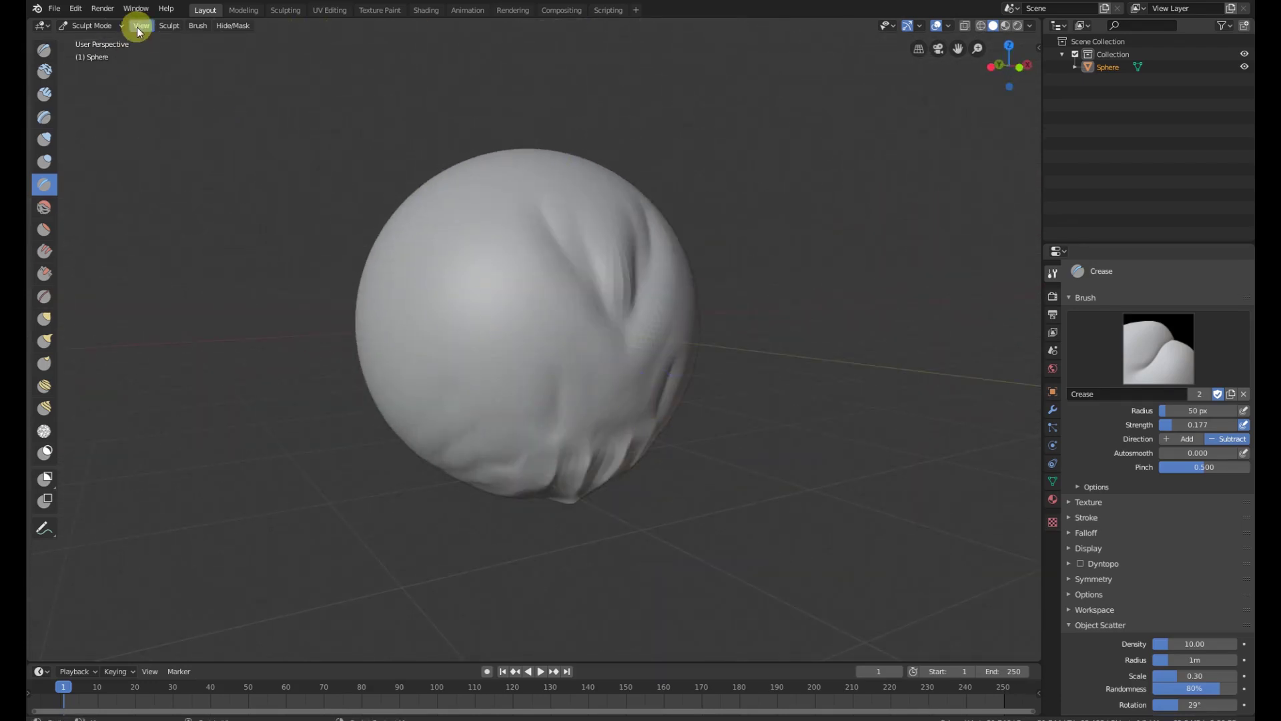
{"action": "left_click", "coordinate": [92, 25]}
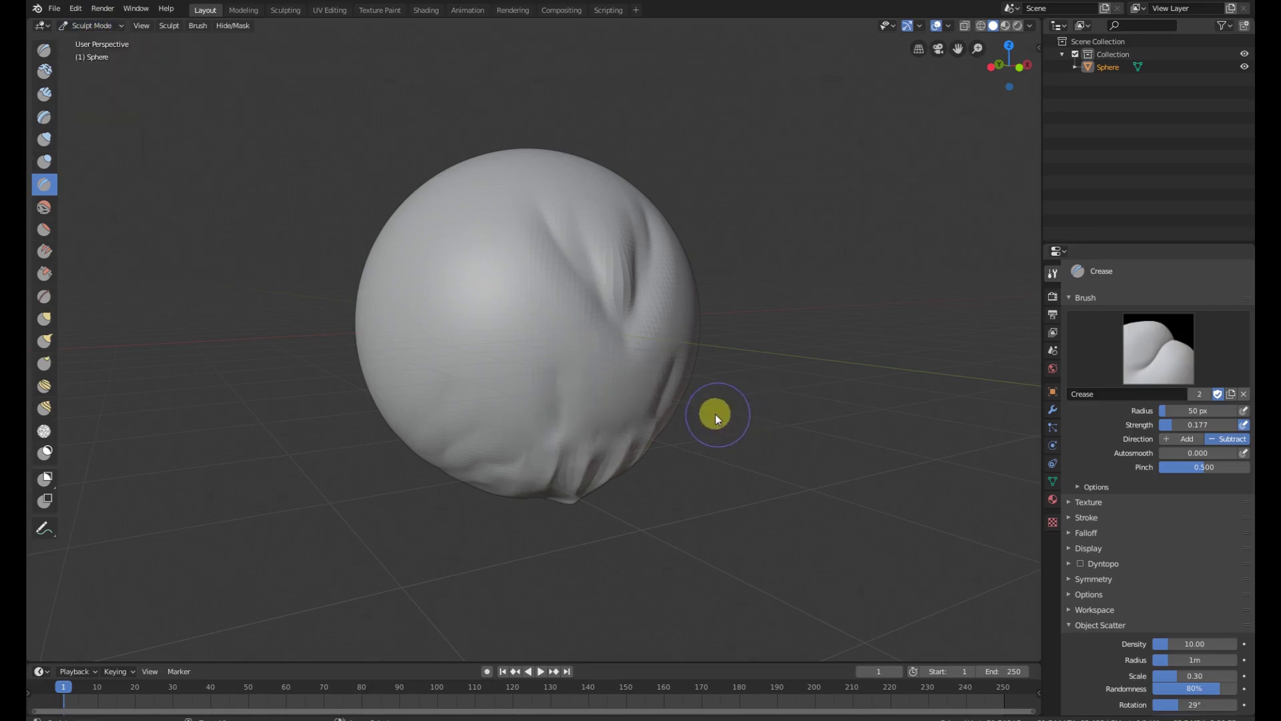
Enter Edit Mode on the sphere and show face normals in Viewport Overlays.
{"action": "key", "text": "Tab"}
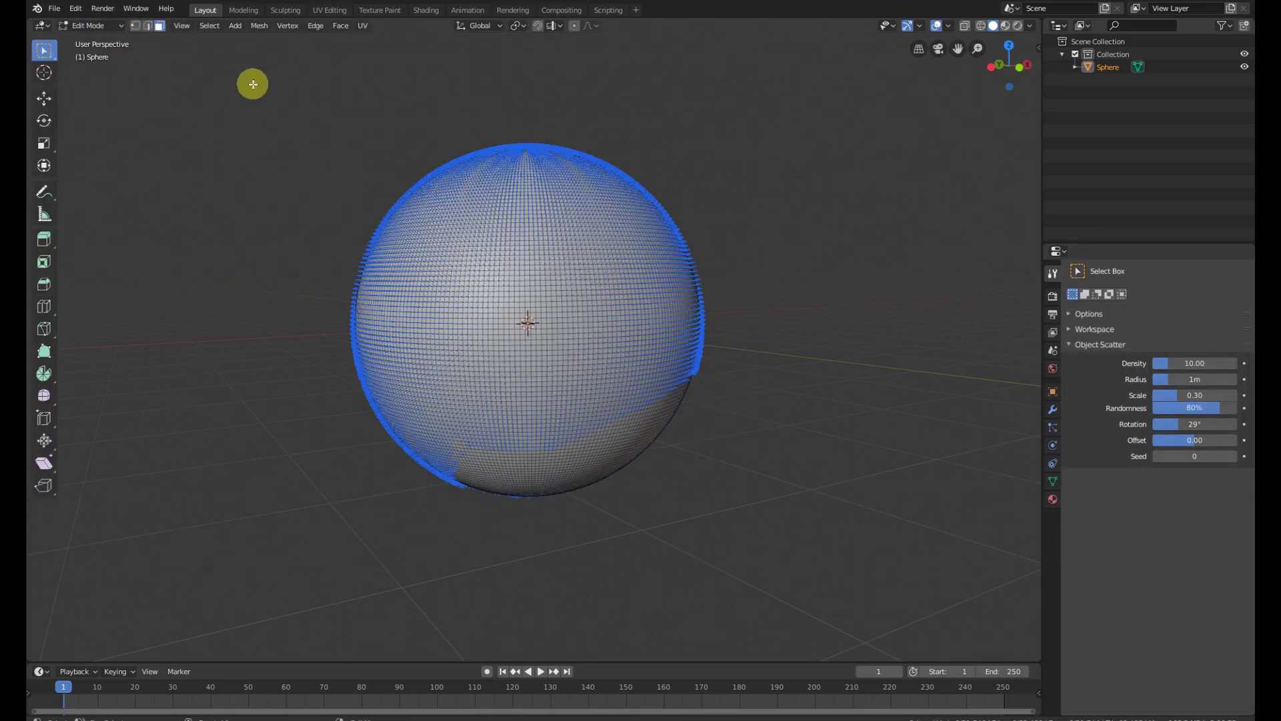
{"action": "left_click", "coordinate": [99, 25]}
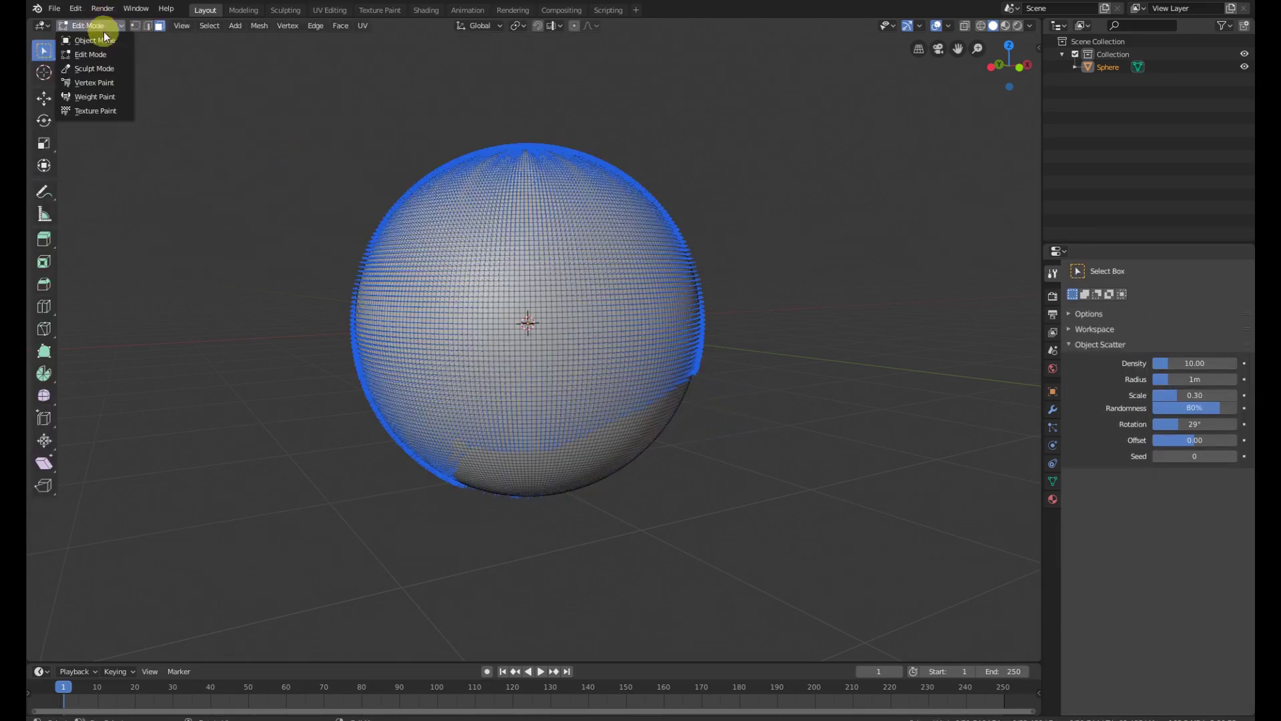
{"action": "left_click", "coordinate": [936, 28]}
{"action": "left_click", "coordinate": [872, 474]}
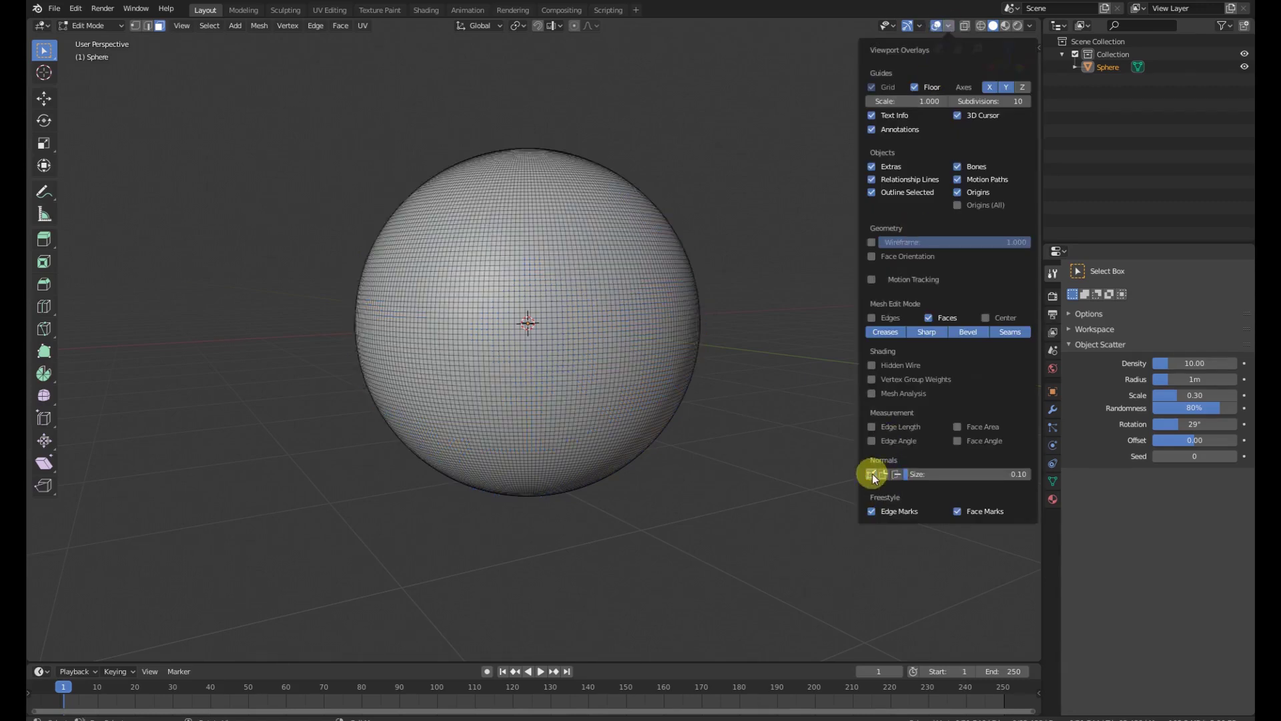
{"action": "mouse_move", "coordinate": [602, 337]}
{"action": "middle_mouse_down"}
{"action": "mouse_move", "coordinate": [537, 320]}
{"action": "mouse_move", "coordinate": [558, 372]}
{"action": "mouse_move", "coordinate": [609, 394]}
{"action": "mouse_move", "coordinate": [586, 360]}
{"action": "middle_mouse_up"}
{"action": "scroll", "coordinate": [555, 371], "scroll_direction": "up", "scroll_amount": 3}
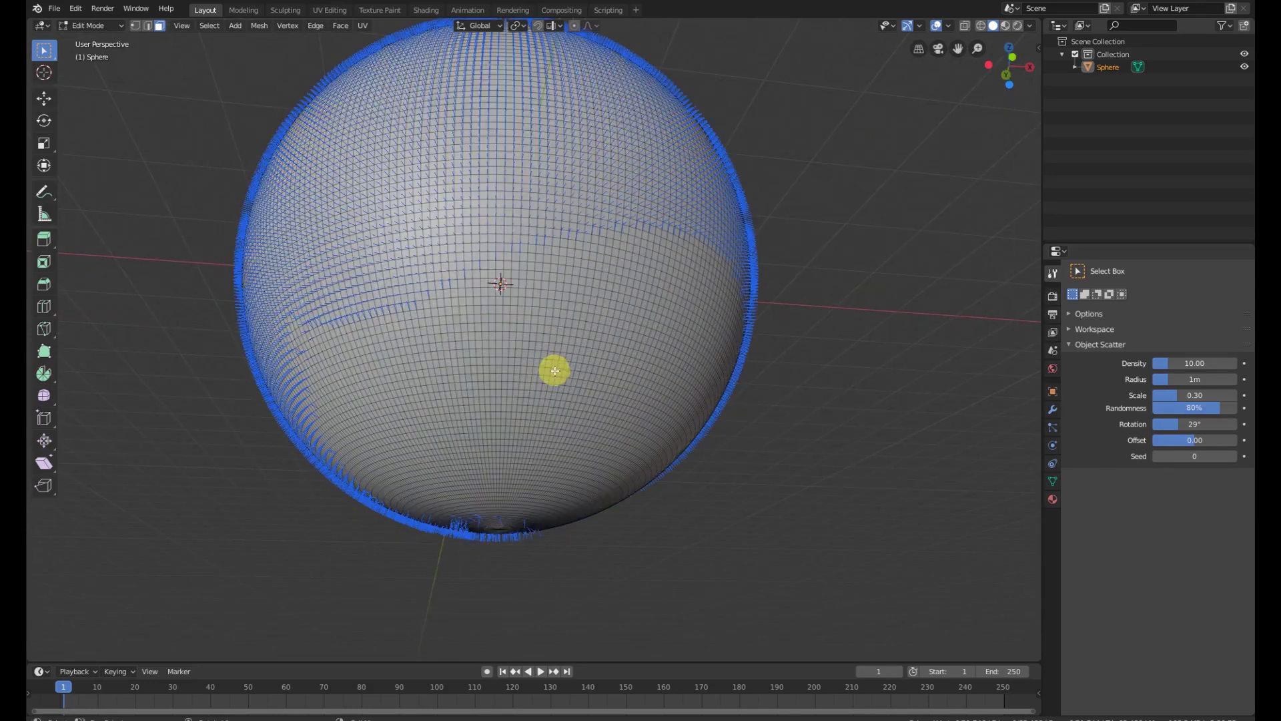
Select two sphere faces and run Flip Normals via F3 search.
{"action": "left_click", "coordinate": [549, 364]}
{"action": "left_click", "coordinate": [483, 278], "text": "shift"}
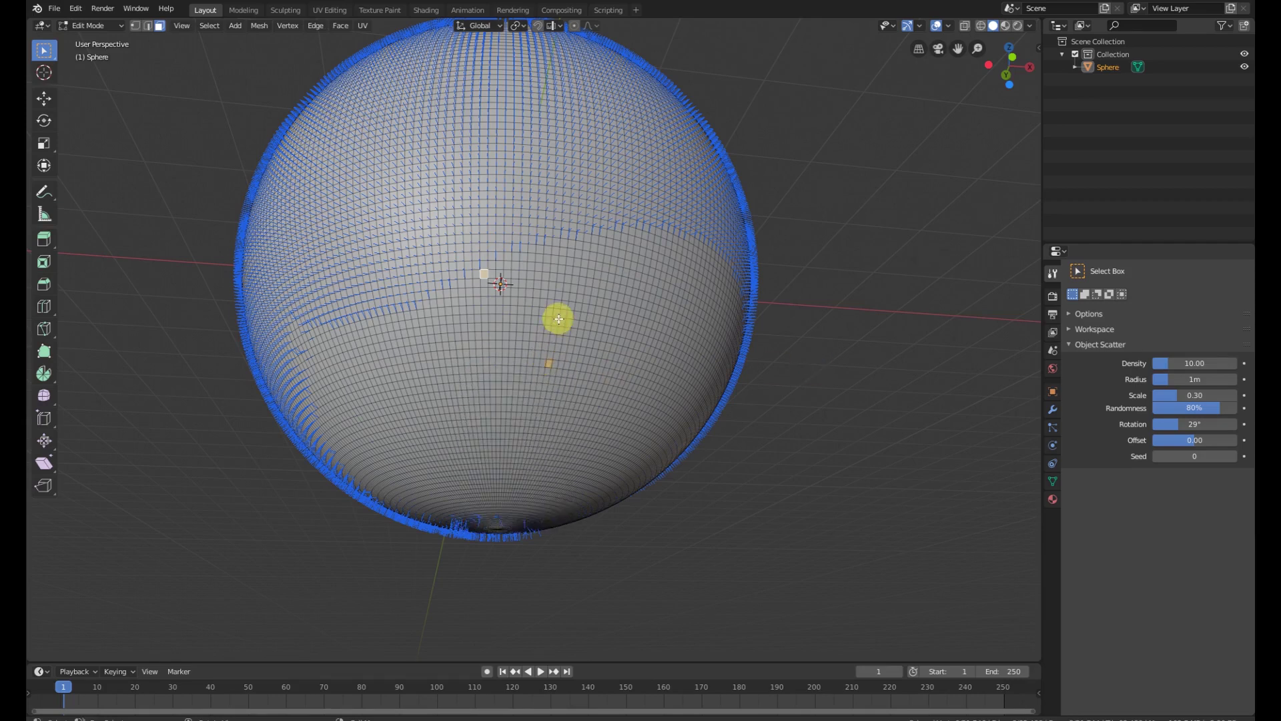
{"action": "key", "text": "F3"}
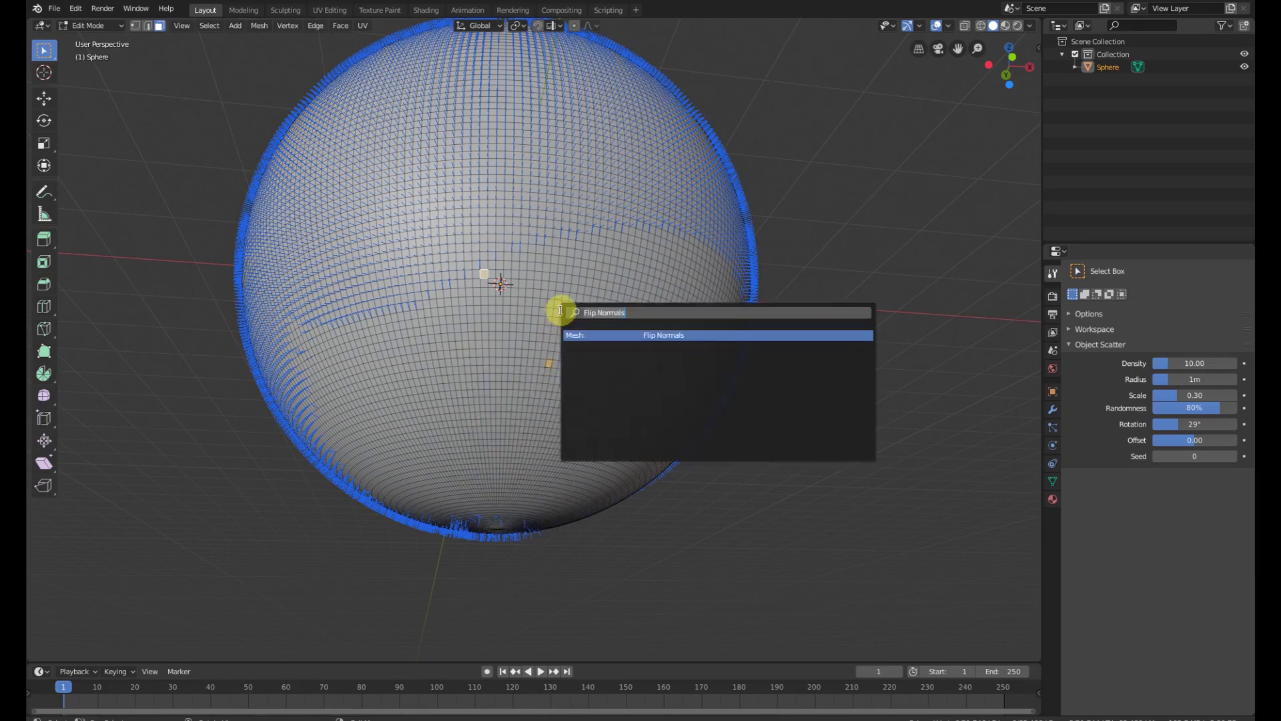
{"action": "left_click", "coordinate": [652, 336]}
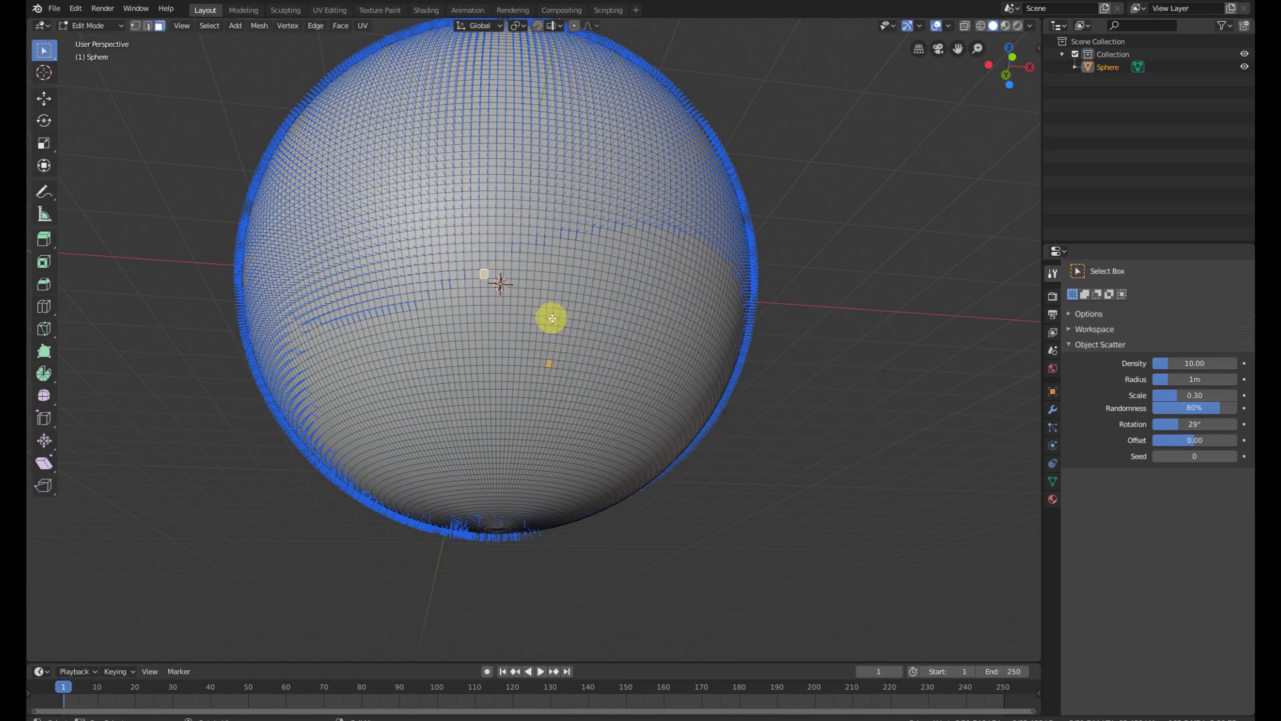
Zoom out, orbit, and return the sphere to Object Mode.
{"action": "scroll", "coordinate": [570, 353], "scroll_direction": "down", "scroll_amount": 2}
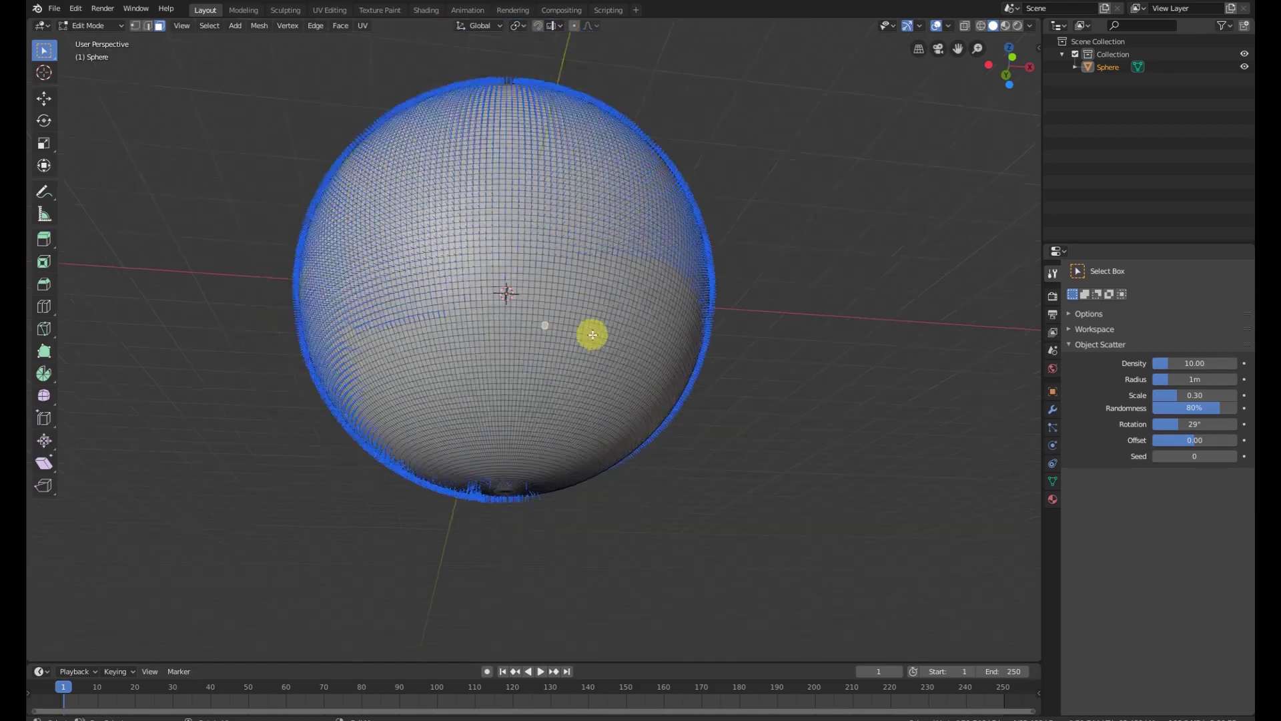
{"action": "scroll", "coordinate": [589, 334], "scroll_direction": "down", "scroll_amount": 4}
{"action": "mouse_move", "coordinate": [601, 354]}
{"action": "middle_mouse_down"}
{"action": "mouse_move", "coordinate": [618, 417]}
{"action": "mouse_move", "coordinate": [611, 398]}
{"action": "mouse_move", "coordinate": [553, 382]}
{"action": "mouse_move", "coordinate": [467, 280]}
{"action": "middle_mouse_up"}
{"action": "key", "text": "ctrl+Tab"}
{"action": "left_click", "coordinate": [107, 27]}
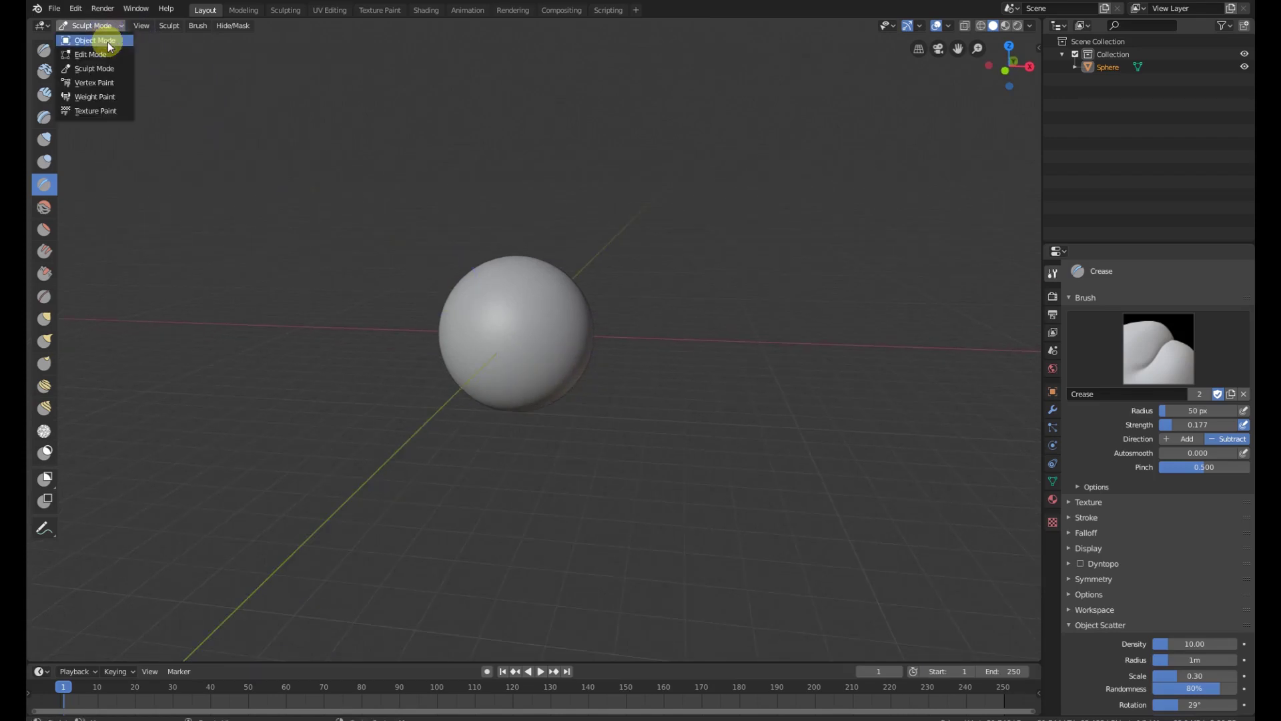
Confirm 3D Print Toolbox is enabled in Preferences > Add-ons by searching 'pri'.
{"action": "left_click", "coordinate": [76, 8]}
{"action": "left_click", "coordinate": [128, 177]}
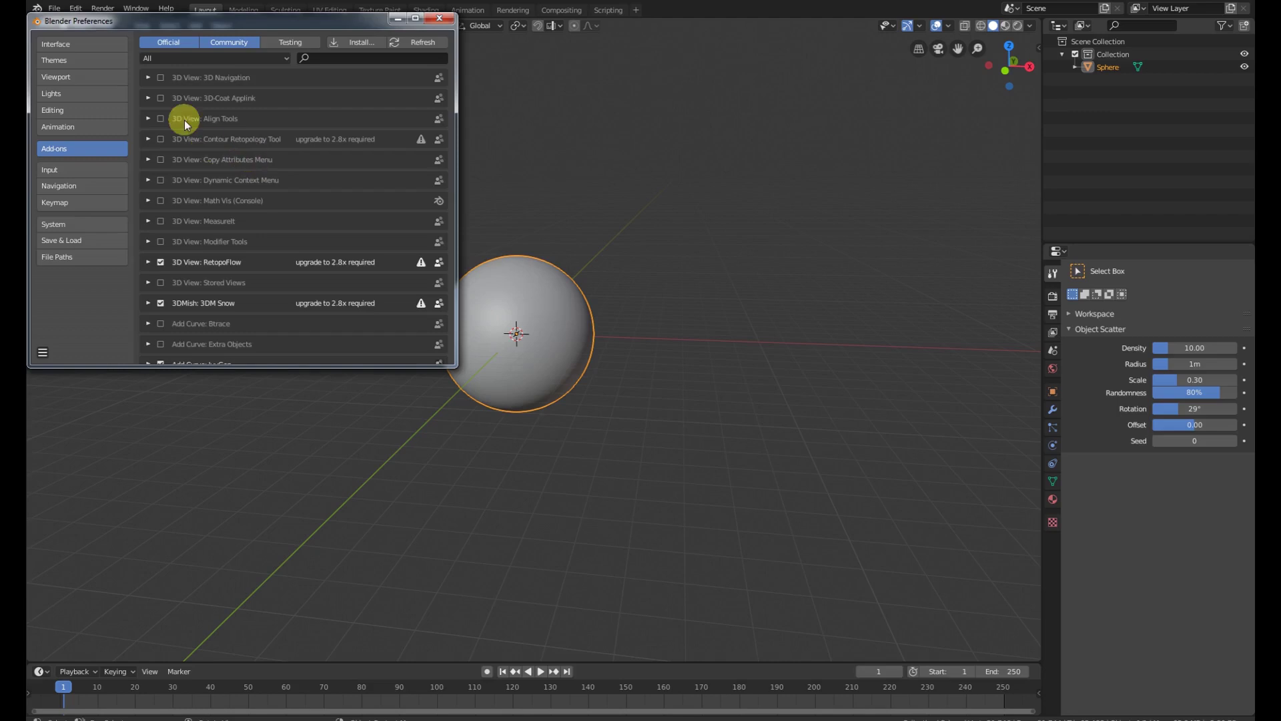
{"action": "left_click", "coordinate": [329, 58]}
{"action": "type", "text": "pr"}
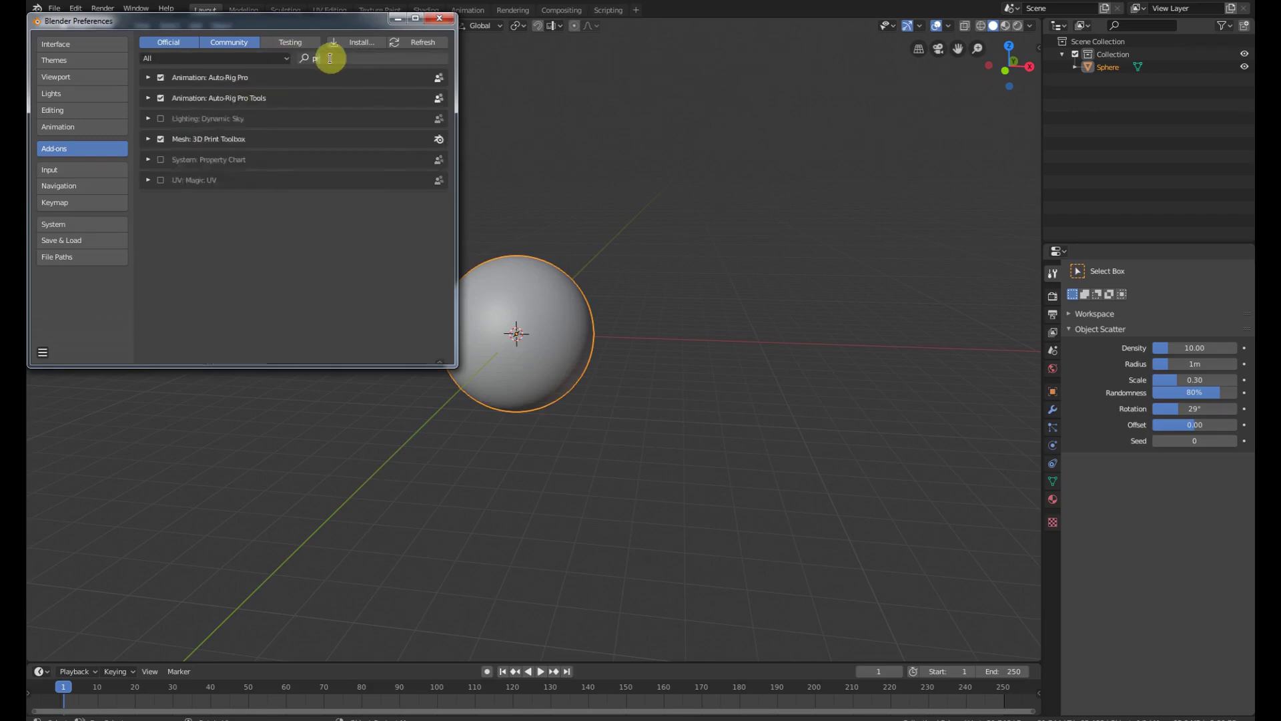
{"action": "type", "text": "i"}
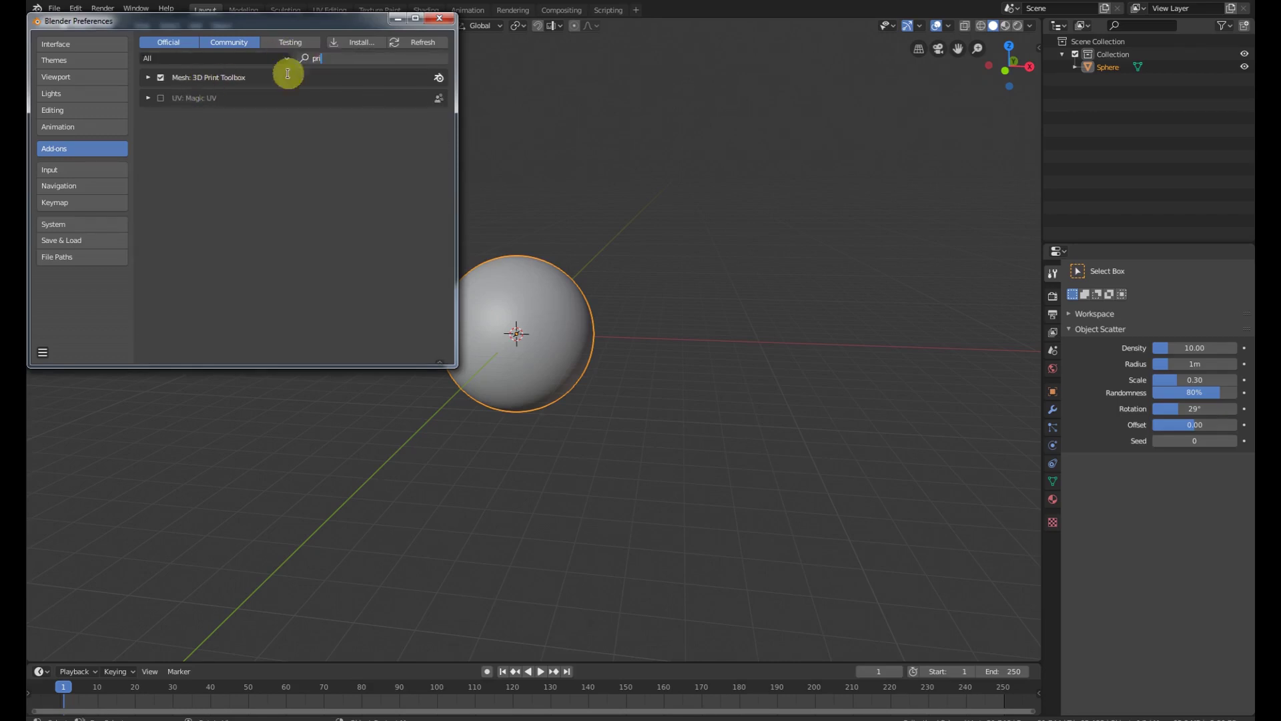
{"action": "left_click", "coordinate": [439, 18]}
Run Make Manifold on the sphere from the sidebar's 3D Printing tab.
{"action": "key", "text": "n"}
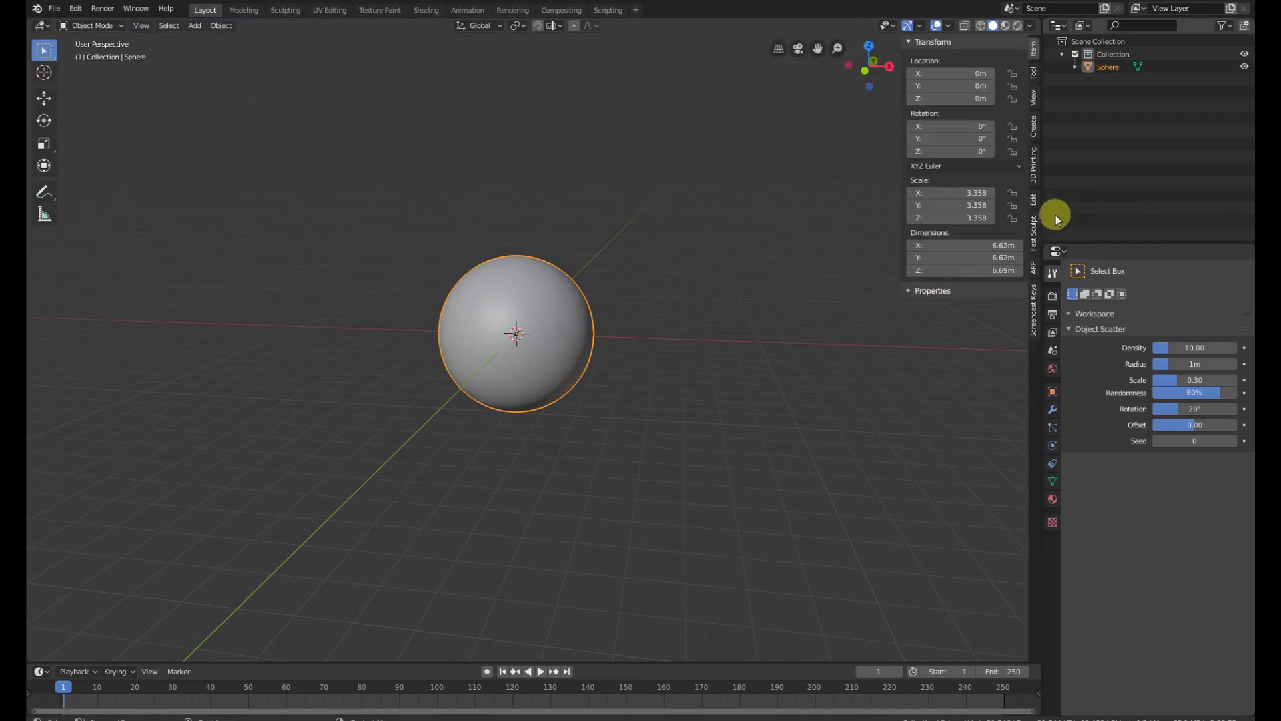
{"action": "left_click", "coordinate": [1033, 171]}
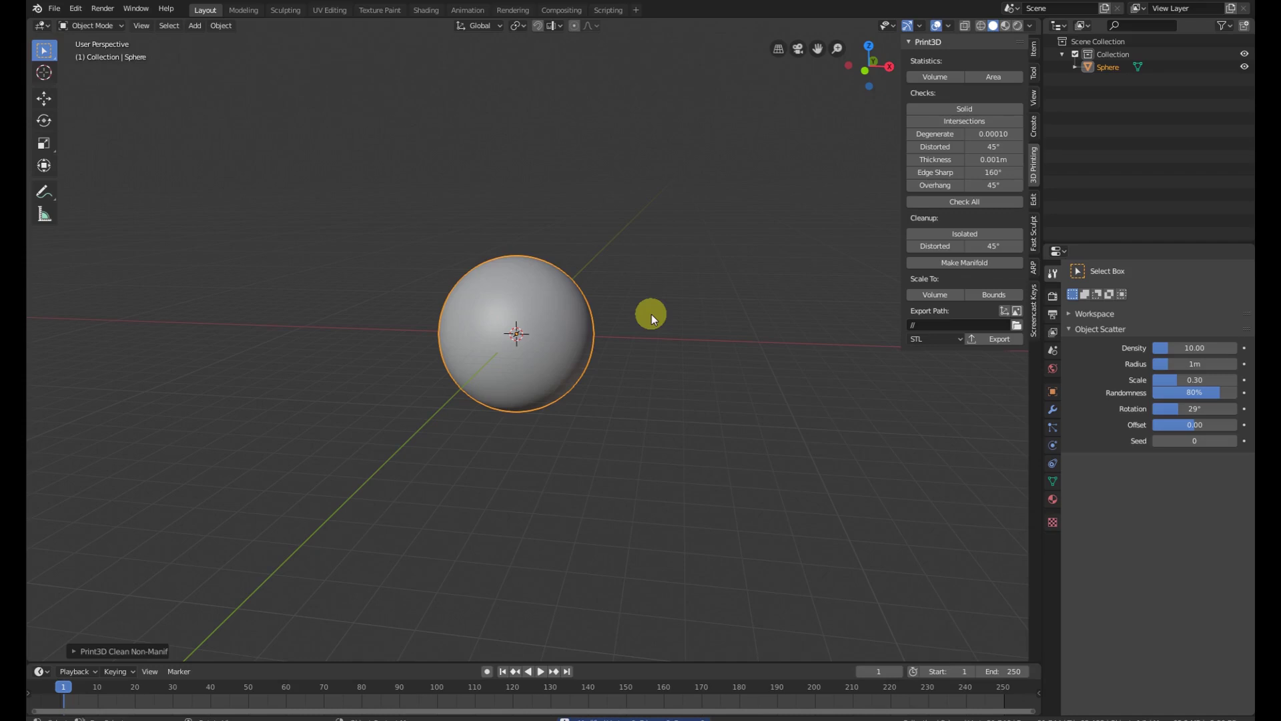
{"action": "left_click", "coordinate": [969, 261]}
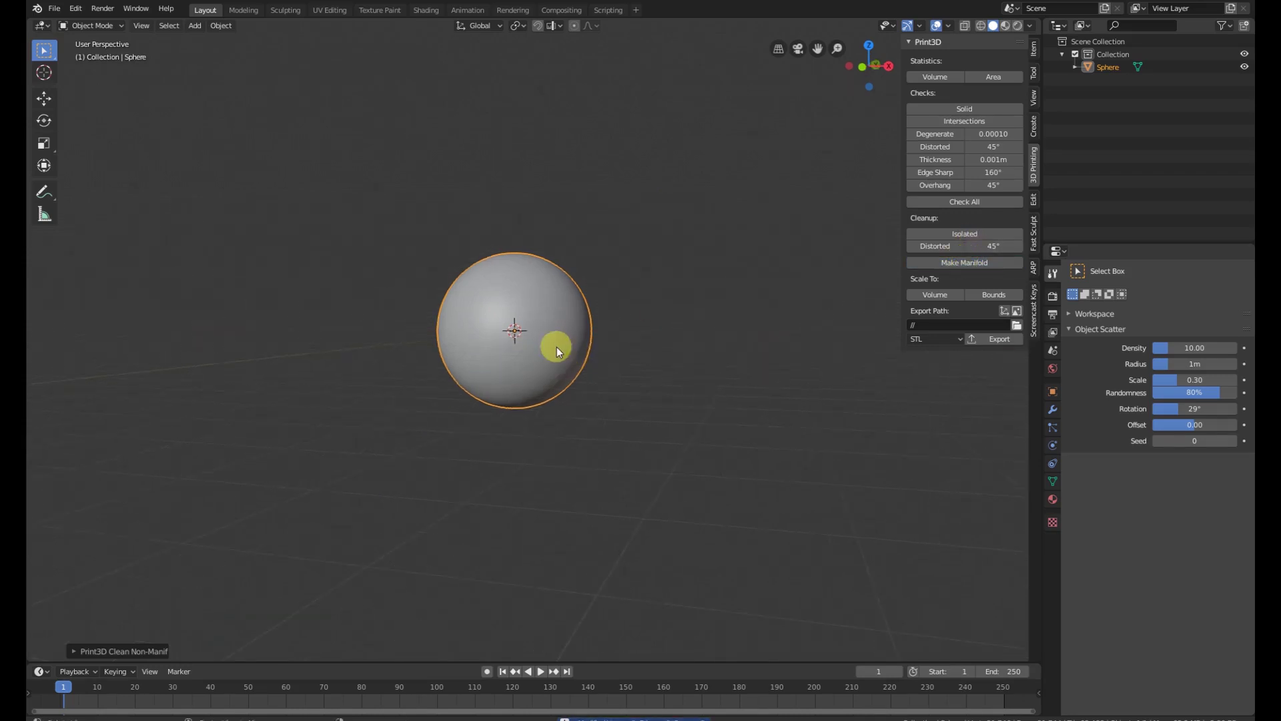
Inspect the repaired mesh in Edit Mode, then return to Object Mode.
{"action": "scroll", "coordinate": [557, 346], "scroll_direction": "up", "scroll_amount": 4}
{"action": "key", "text": "Tab"}
{"action": "scroll", "coordinate": [557, 346], "scroll_direction": "down", "scroll_amount": 3}
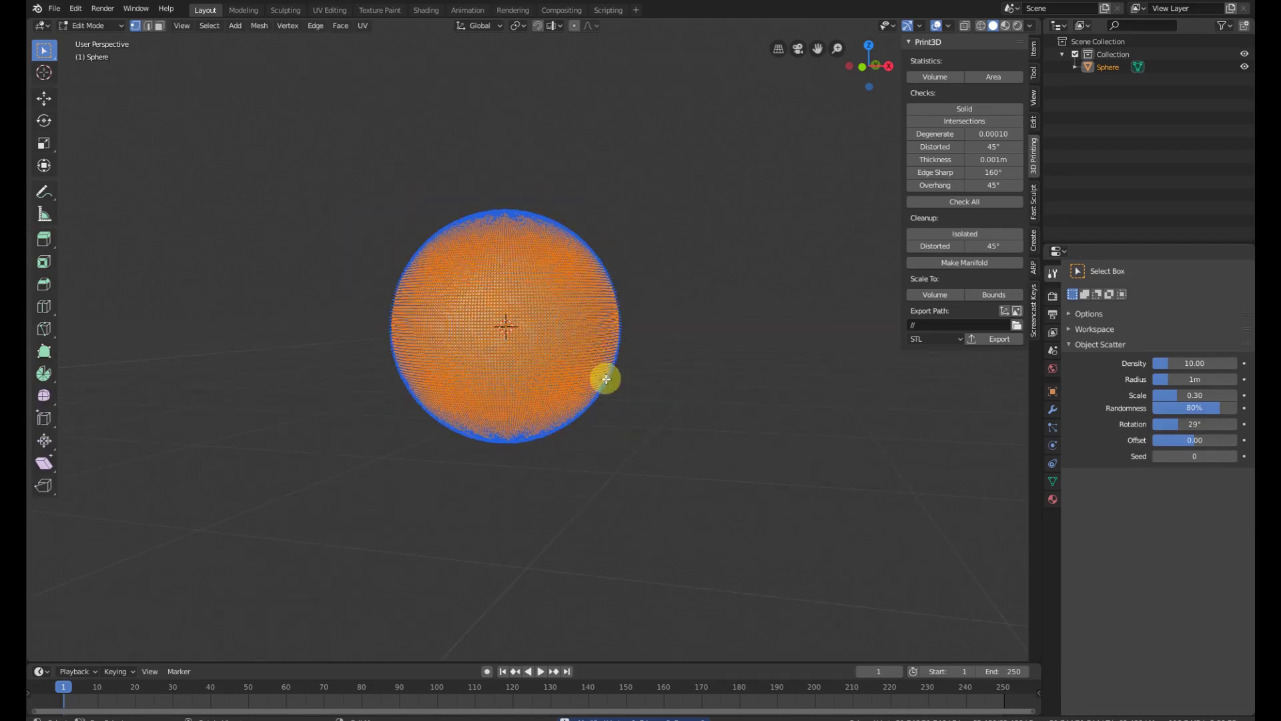
{"action": "mouse_move", "coordinate": [603, 375]}
{"action": "middle_mouse_down"}
{"action": "mouse_move", "coordinate": [529, 286]}
{"action": "mouse_move", "coordinate": [603, 375]}
{"action": "middle_mouse_up"}
{"action": "key", "text": "Tab"}
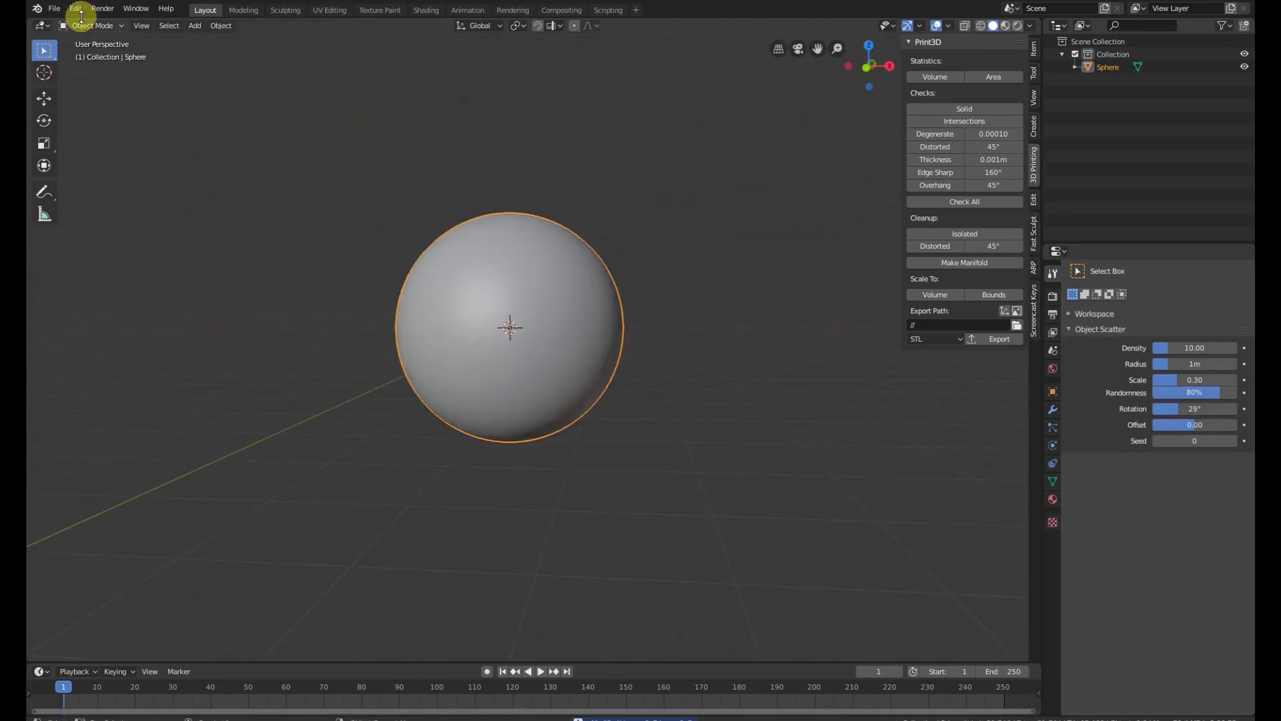
{"action": "left_click", "coordinate": [90, 26]}
Switch to Sculpt Mode and drag a vertical Crease stroke down the repaired sphere.
{"action": "left_click", "coordinate": [102, 70]}
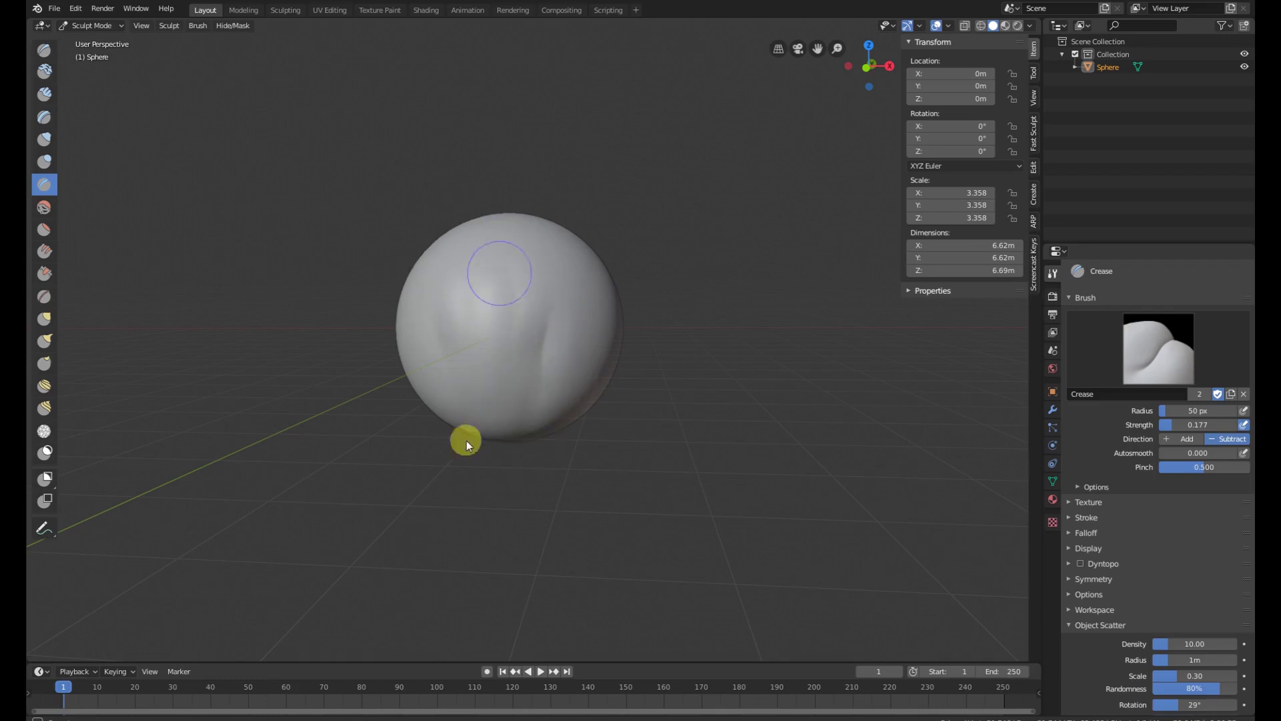
{"action": "middle_click_drag", "start_coordinate": [538, 387], "coordinate": [527, 282]}
{"action": "scroll", "coordinate": [524, 313], "scroll_direction": "up", "scroll_amount": 3}
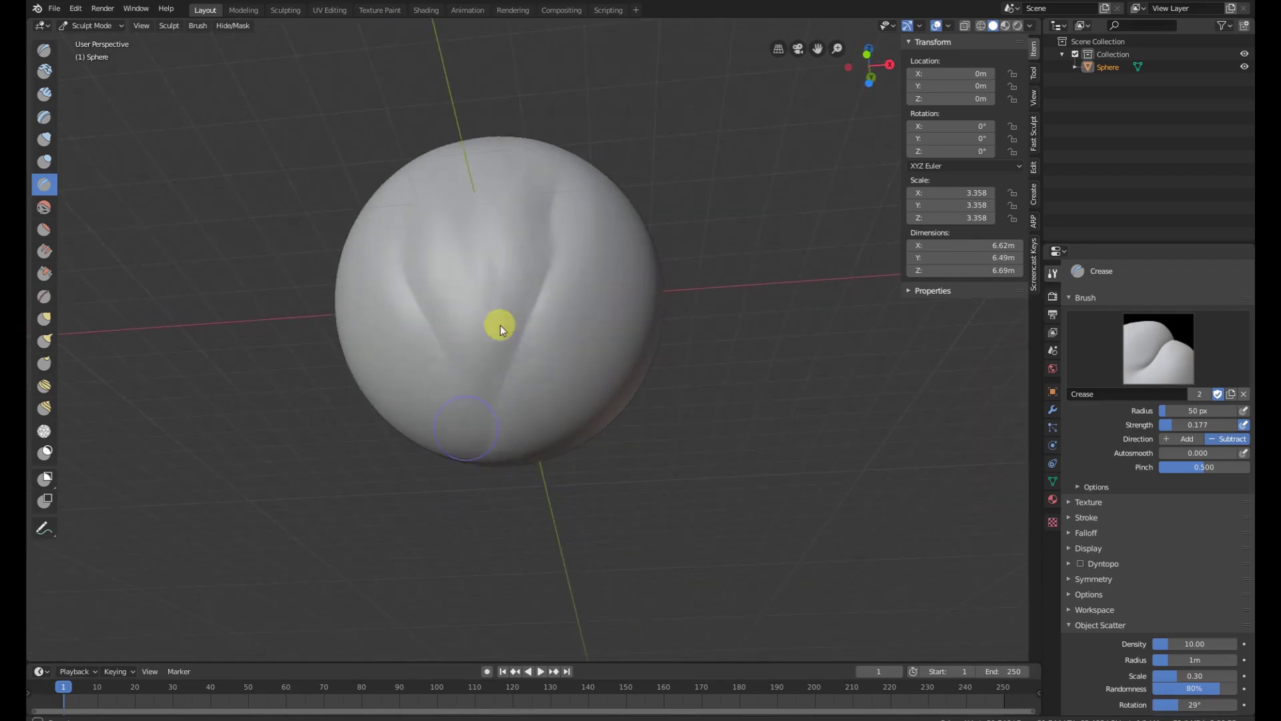
{"action": "middle_click_drag", "start_coordinate": [461, 349], "coordinate": [481, 372]}
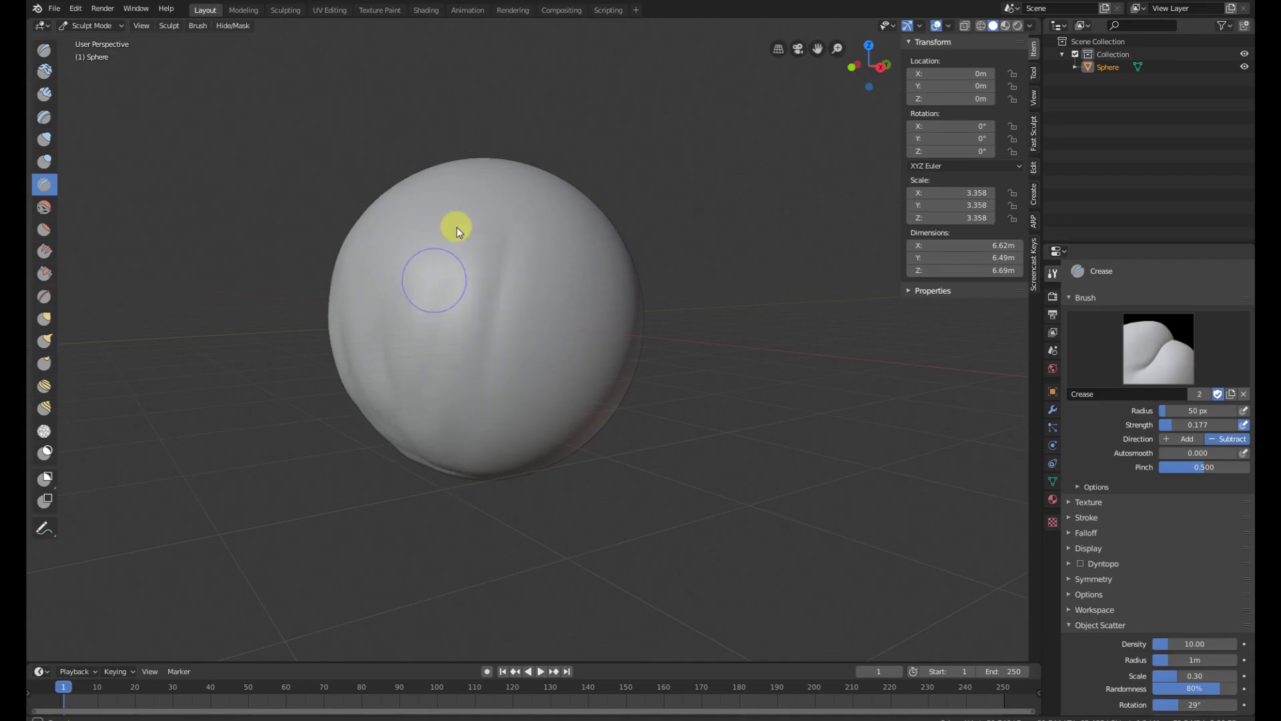
{"action": "left_click_drag", "start_coordinate": [456, 227], "coordinate": [494, 334]}
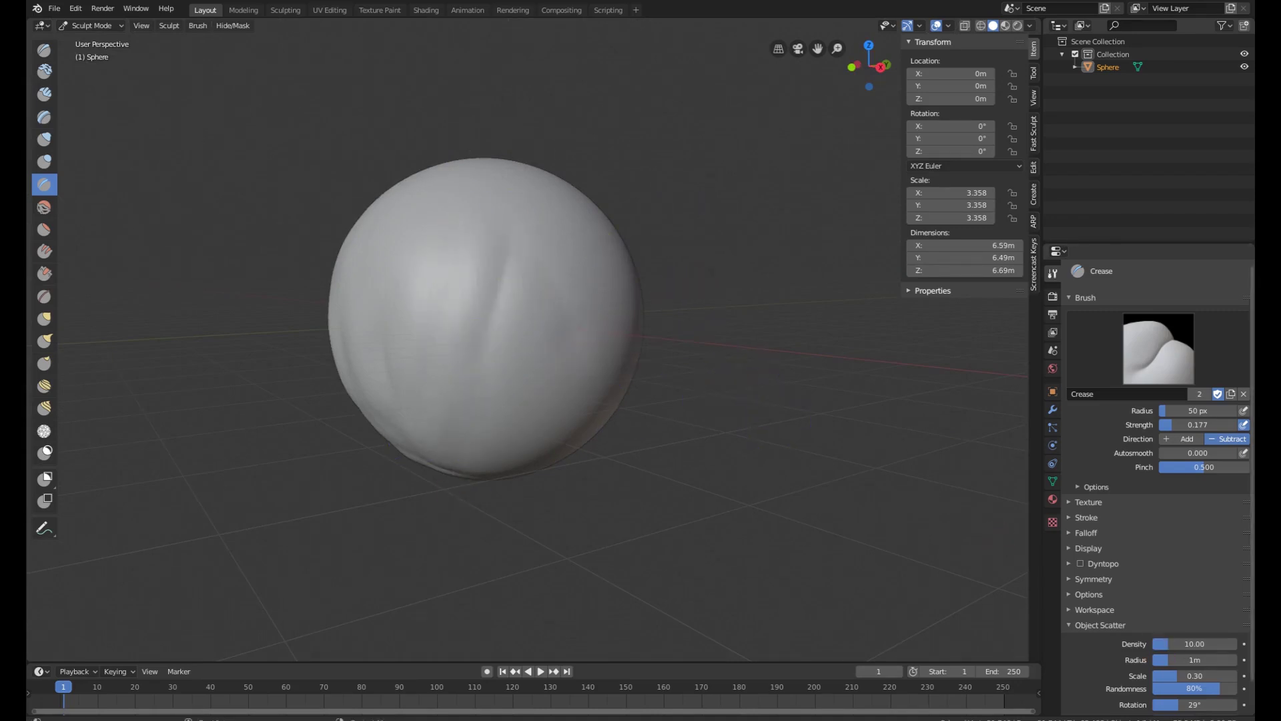